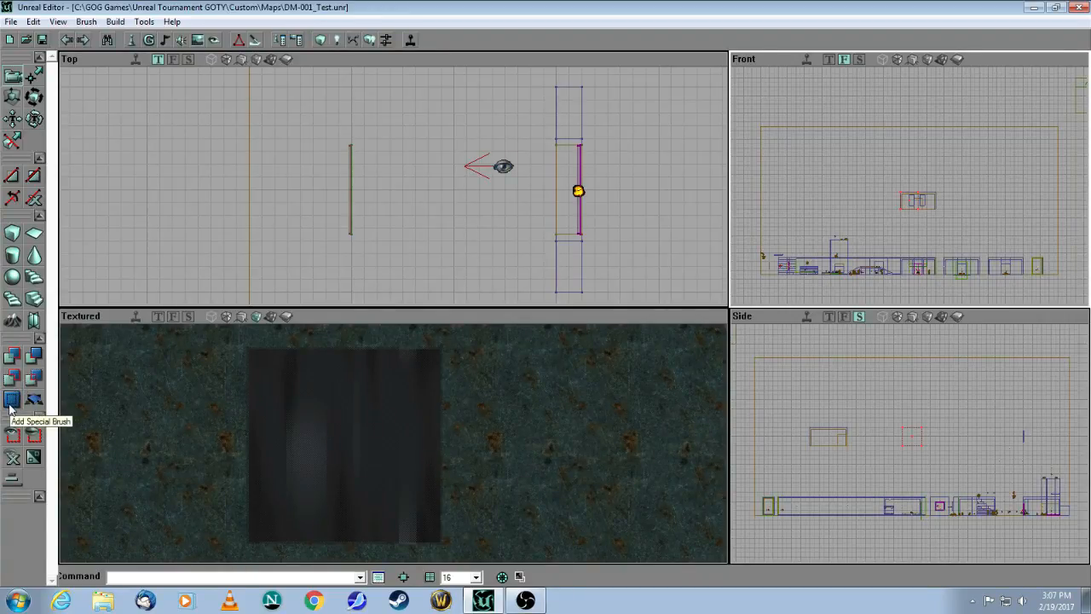
- Select the thin glass sheet brush and check the surface flags of its glass texture
drag(243, 404, 264, 326)
mouse_move(283, 203)
mouse_down()
mouse_move(310, 222)
mouse_move(310, 123)
mouse_move(281, 102)
mouse_move(274, 168)
mouse_move(190, 163)
mouse_move(302, 195)
mouse_up()
click(230, 143)
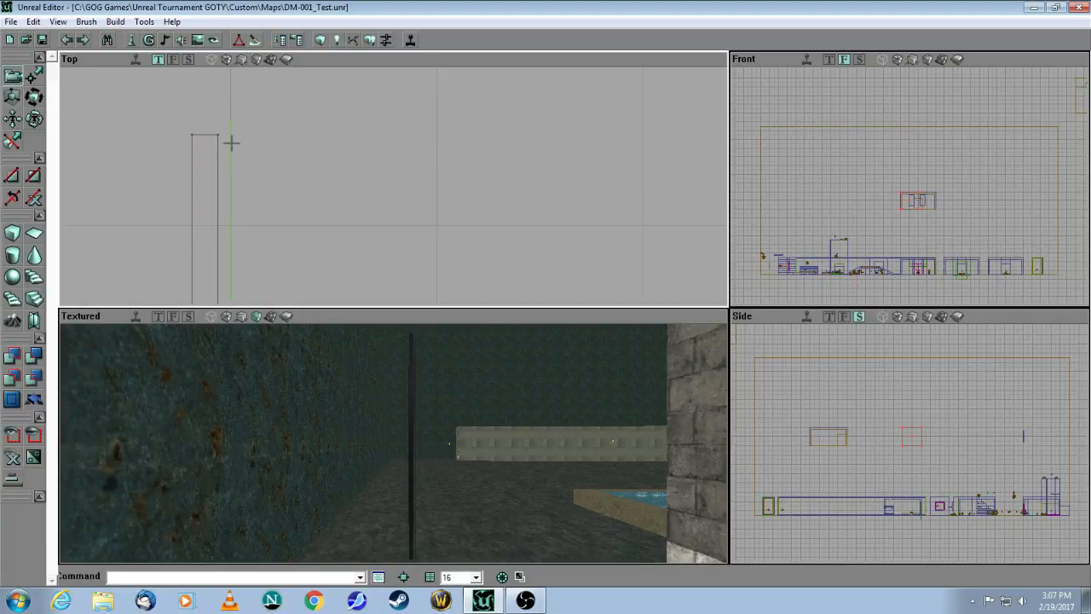
click(136, 314)
mouse_move(181, 362)
mouse_down()
mouse_move(224, 503)
mouse_move(196, 435)
mouse_move(179, 477)
mouse_move(192, 499)
mouse_move(183, 435)
mouse_move(186, 477)
mouse_up()
click(344, 438)
click(298, 41)
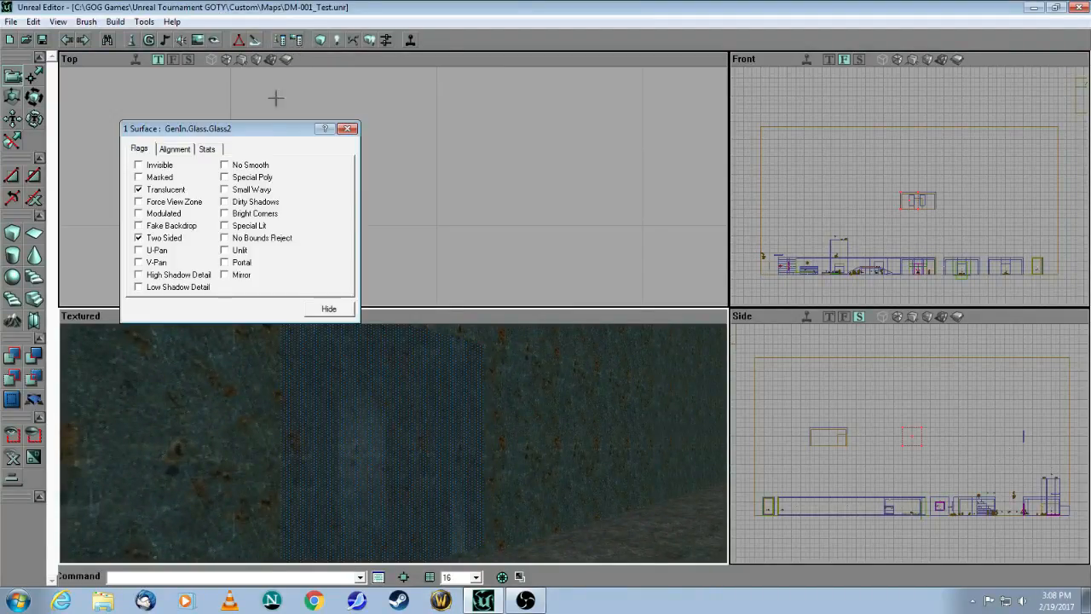
click(346, 129)
- Select the thin collision hull brush beside the glass sheet to inspect its outline, and clear the selection
click(361, 152)
drag(362, 151, 335, 200)
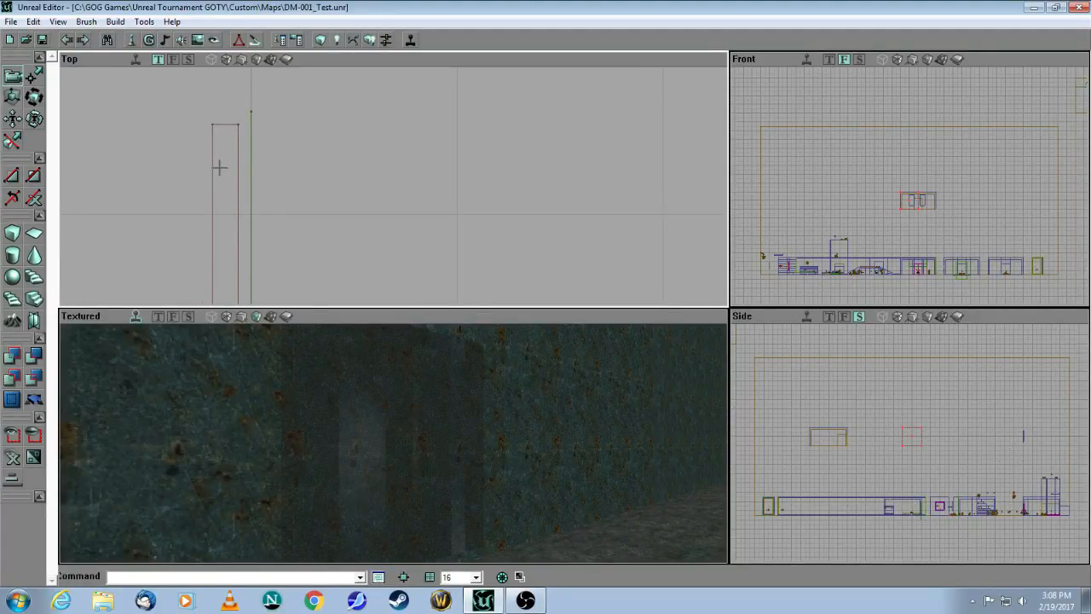
click(237, 148)
mouse_move(392, 443)
mouse_down()
mouse_move(392, 456)
mouse_move(324, 447)
mouse_move(375, 486)
mouse_move(375, 426)
mouse_move(460, 503)
mouse_move(469, 460)
mouse_move(332, 426)
mouse_up()
drag(358, 134, 490, 186)
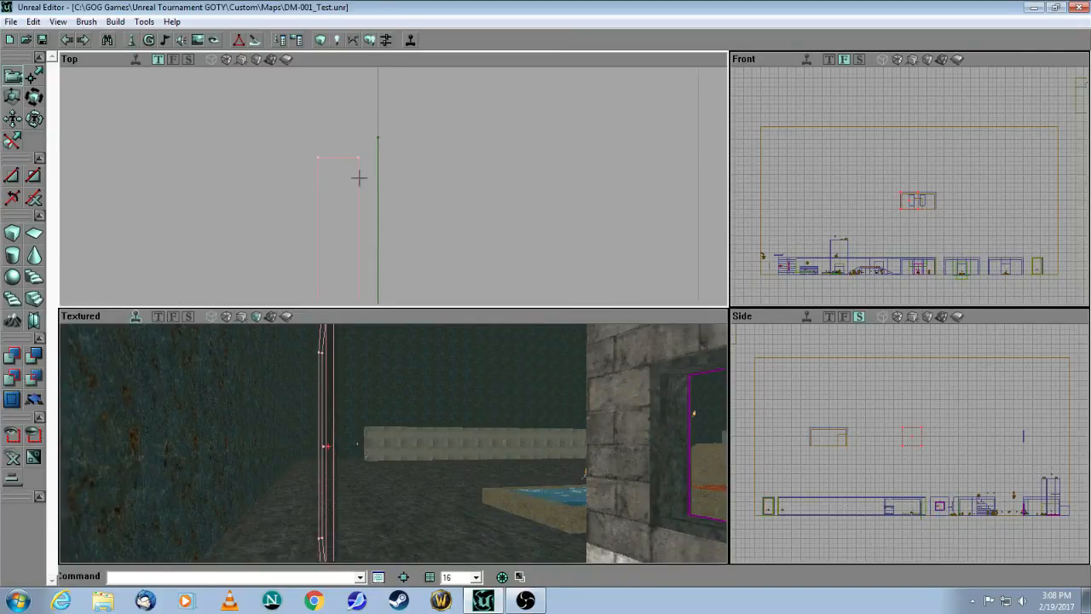
click(486, 196)
- Examine the window opening in the stone wall, its frame and the outline filling it from several angles
drag(433, 421, 426, 349)
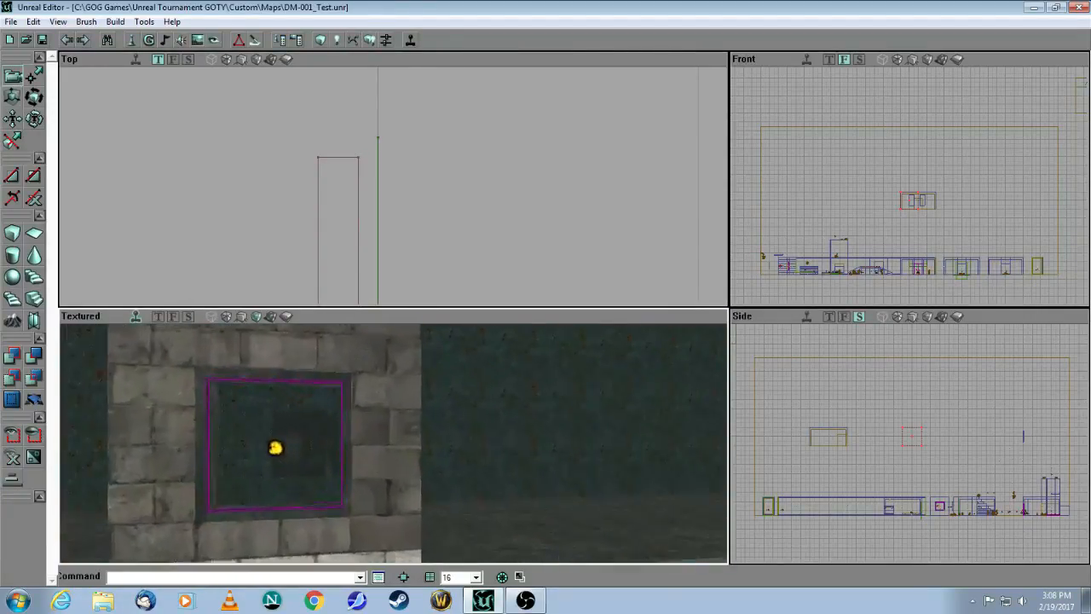
drag(442, 440, 409, 434)
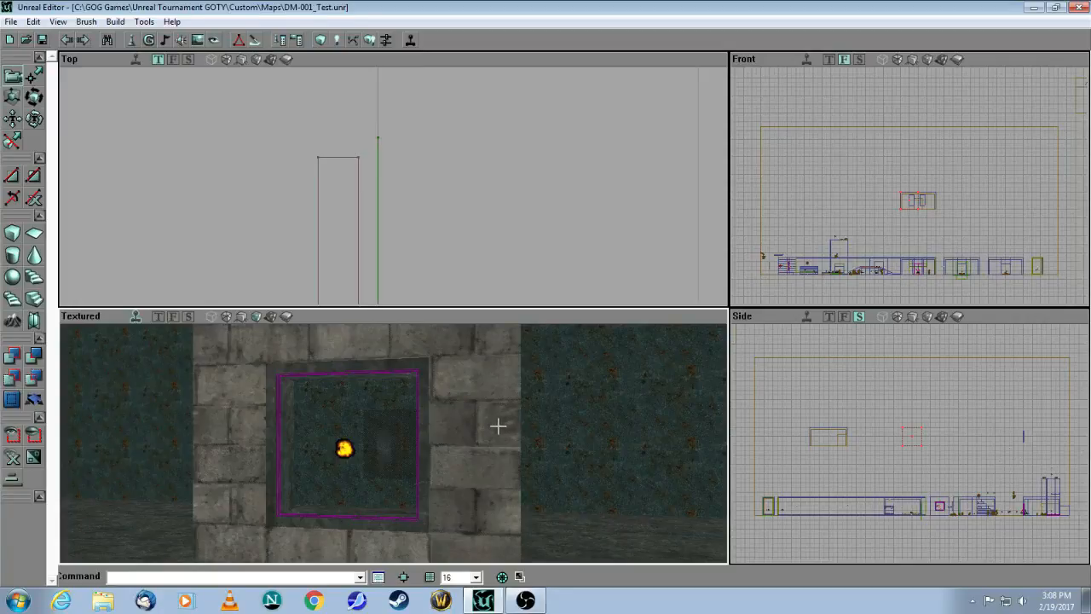
drag(518, 423, 482, 398)
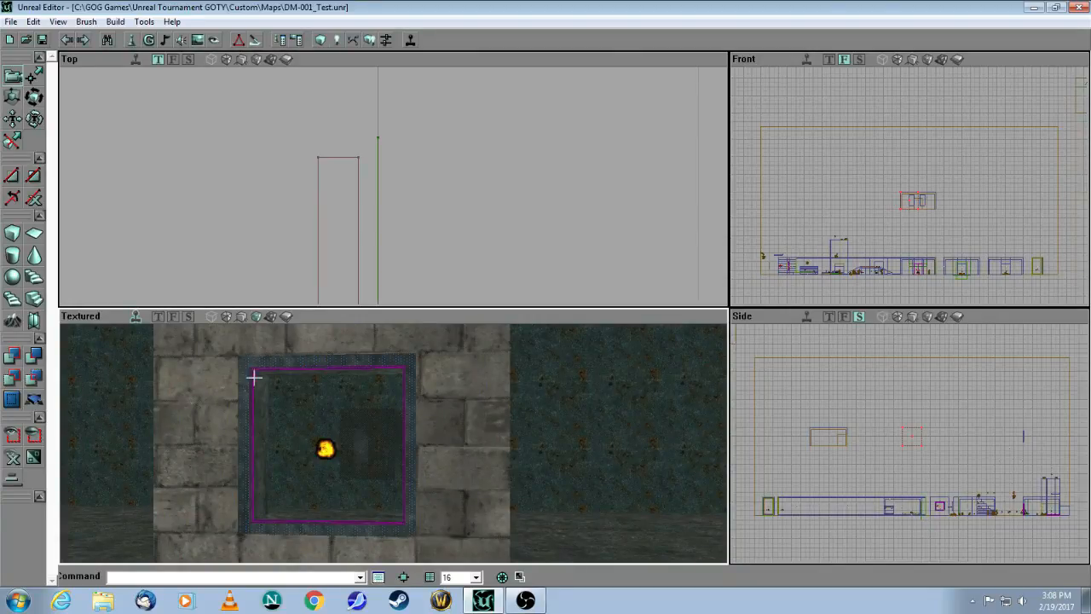
drag(472, 500, 472, 532)
drag(346, 460, 375, 353)
click(441, 251)
drag(428, 389, 428, 397)
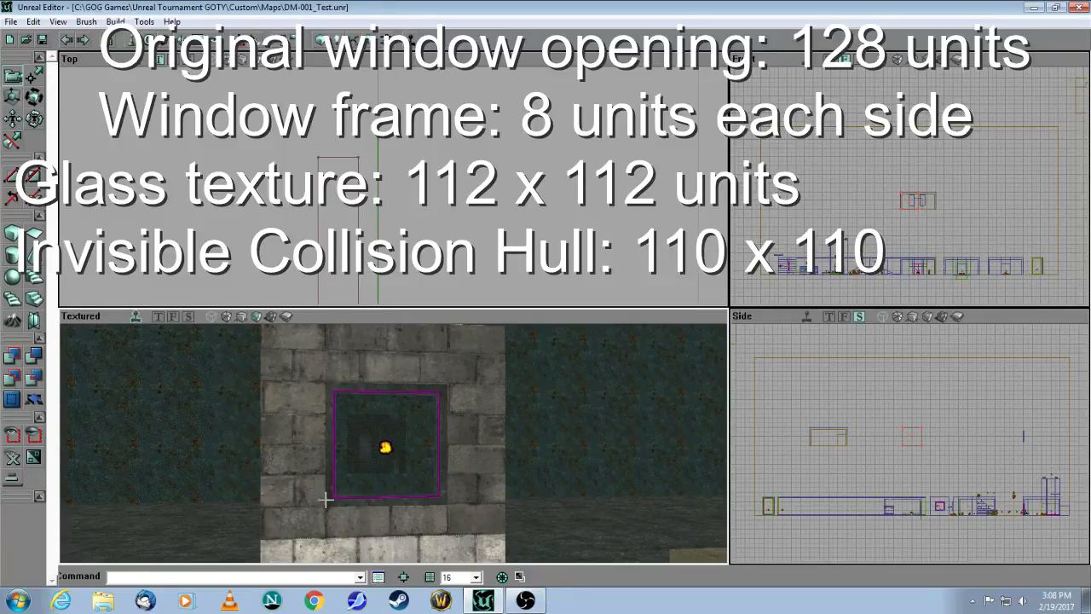
drag(293, 447, 290, 379)
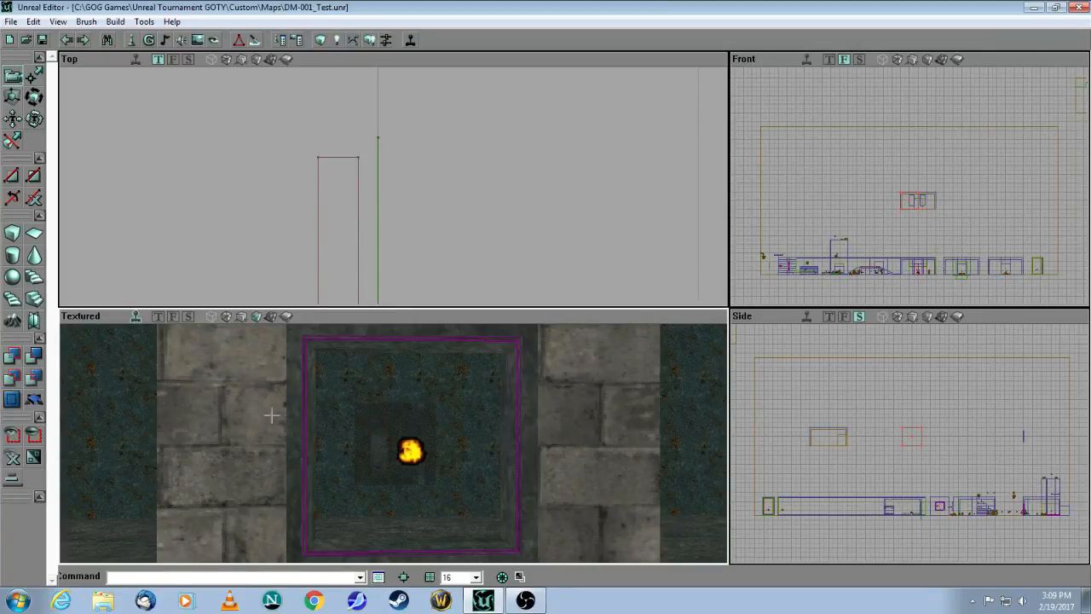
drag(390, 405, 393, 367)
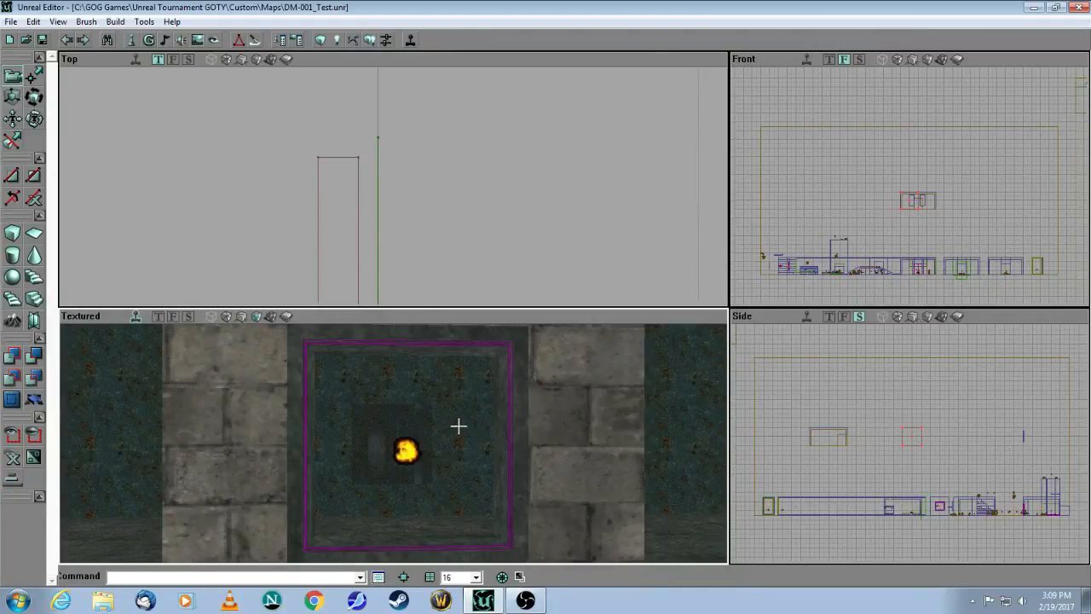
drag(463, 423, 467, 371)
- Inspect the glass surface and its collision hull by selecting each of them, and clear the selection
click(415, 438)
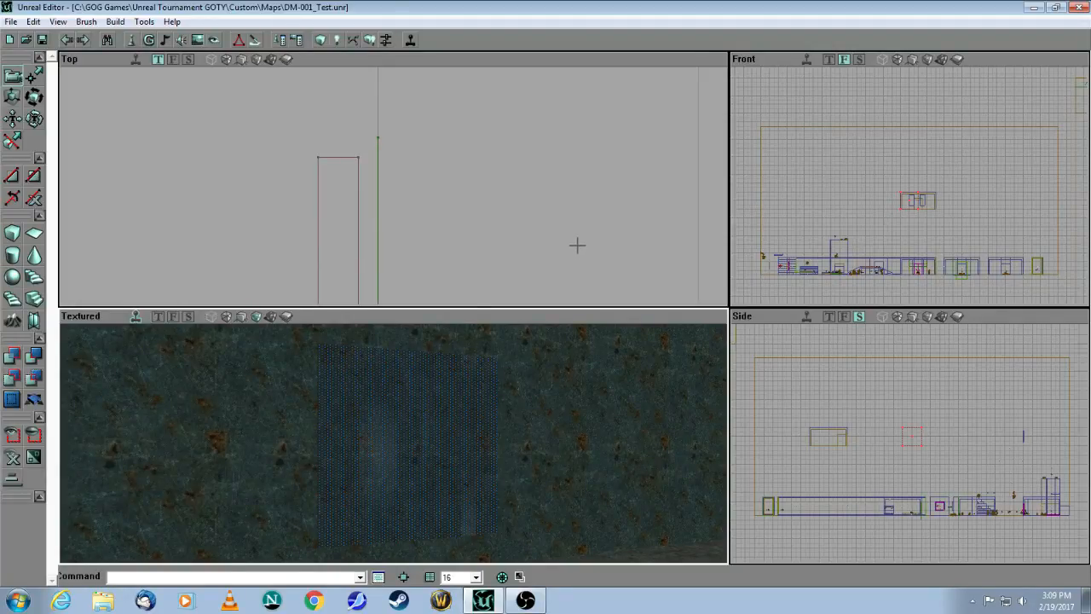
mouse_move(577, 245)
mouse_down()
mouse_move(465, 236)
mouse_move(457, 207)
mouse_up()
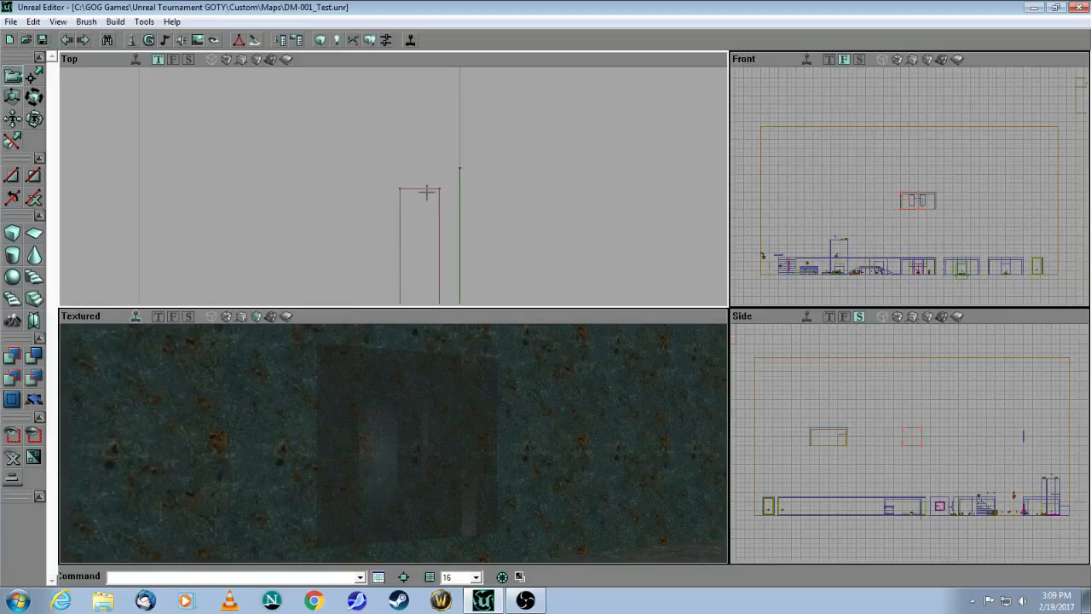
click(423, 189)
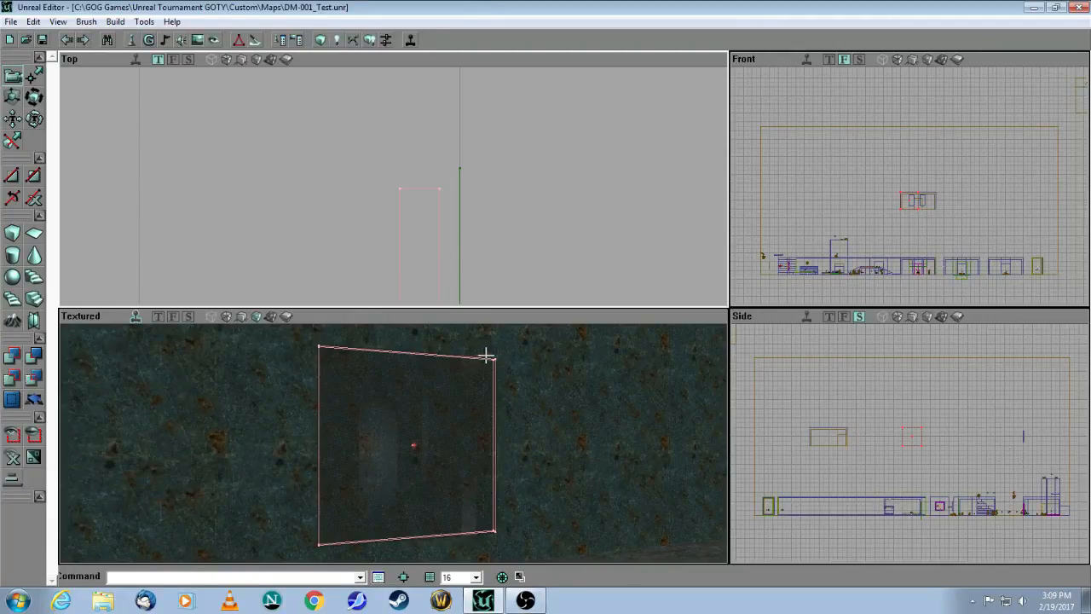
click(547, 251)
- Locate the red builder brush and apply Reset All to it
drag(557, 216, 562, 303)
mouse_move(571, 193)
mouse_down()
mouse_move(571, 145)
mouse_move(326, 179)
mouse_move(327, 128)
mouse_move(568, 192)
mouse_up()
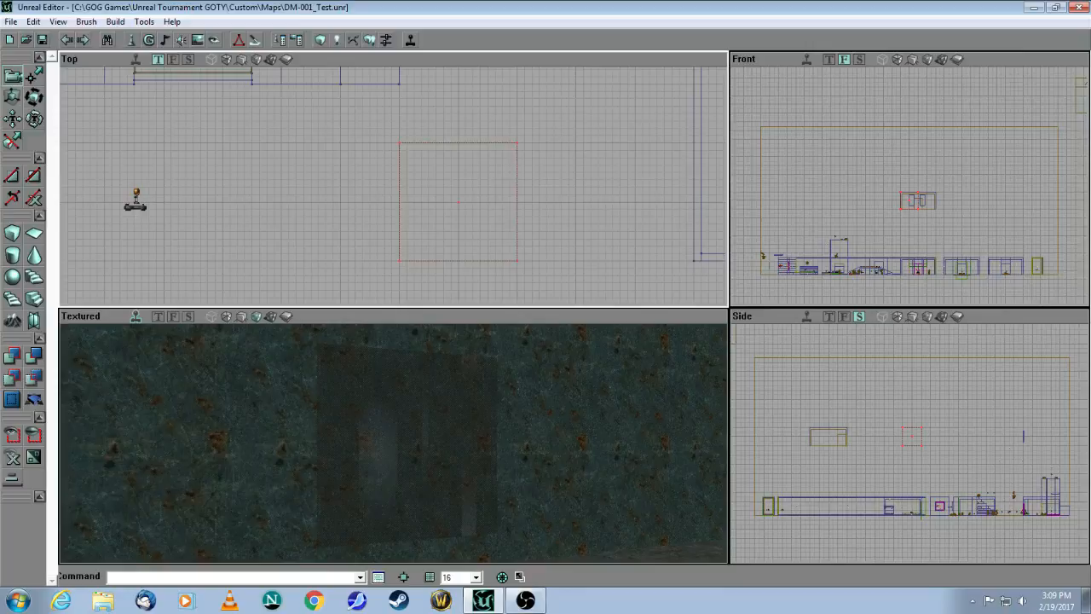
mouse_move(566, 171)
mouse_down()
mouse_move(566, 120)
mouse_move(566, 154)
mouse_up()
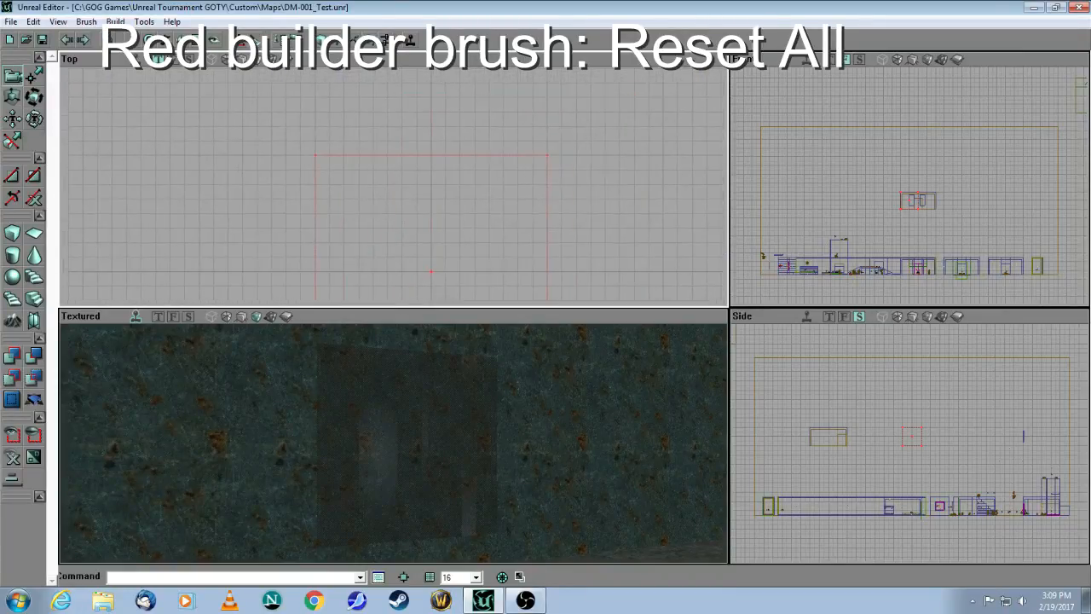
right_click(547, 173)
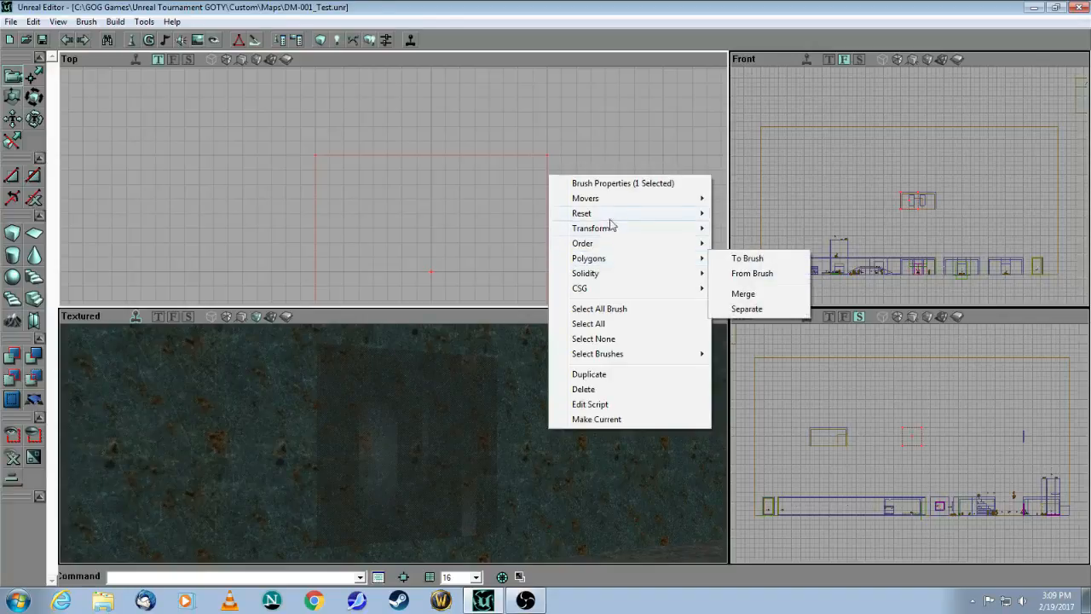
mouse_move(621, 213)
click(738, 273)
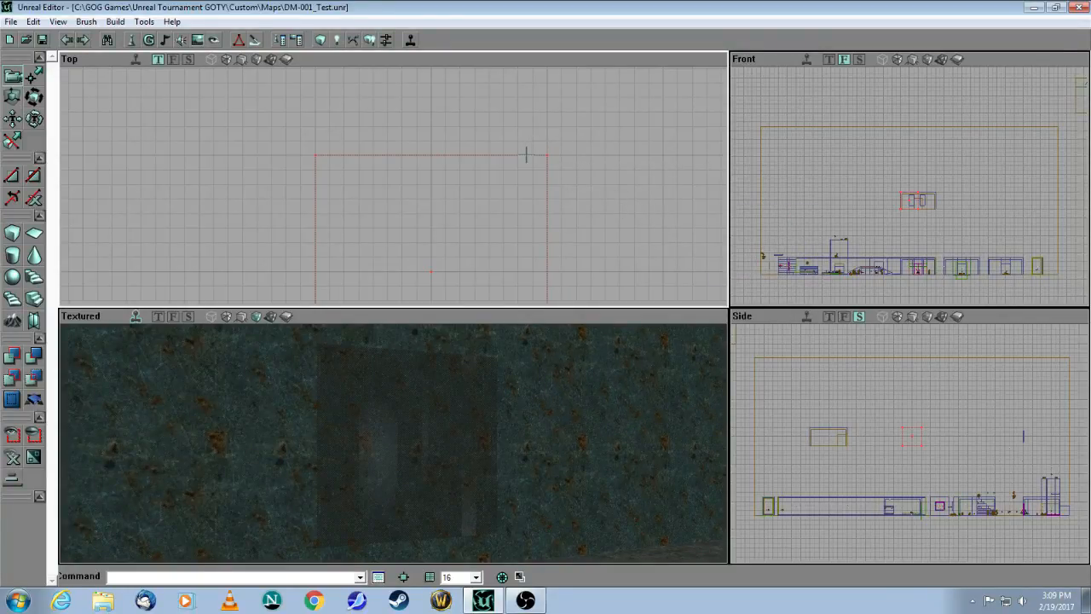
drag(616, 198, 579, 231)
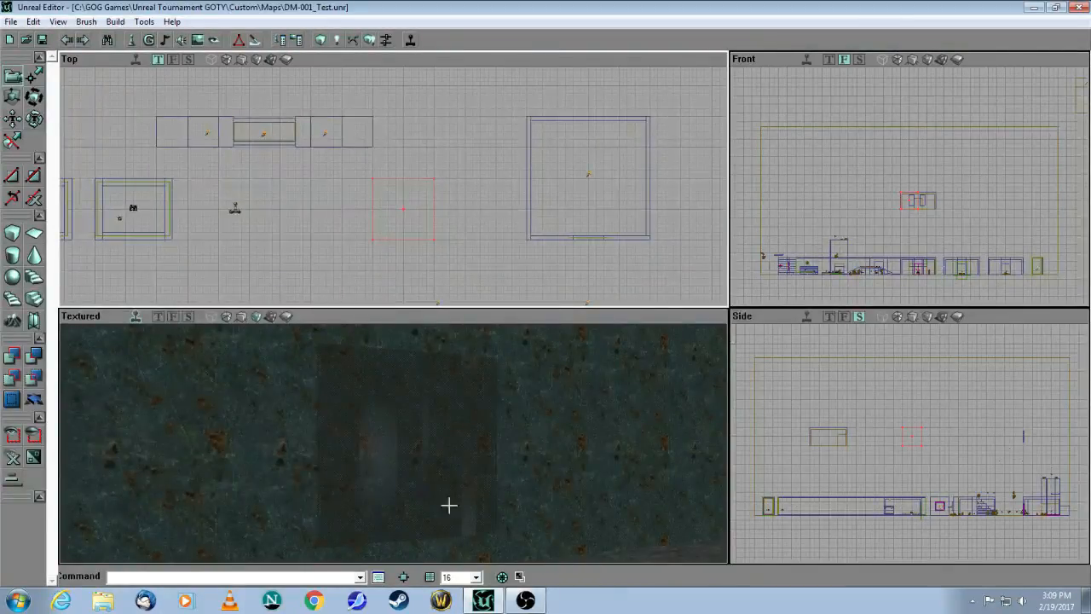
- Set the grid size to 1 and move the builder brush over the glass sheet and its collision hull
click(476, 577)
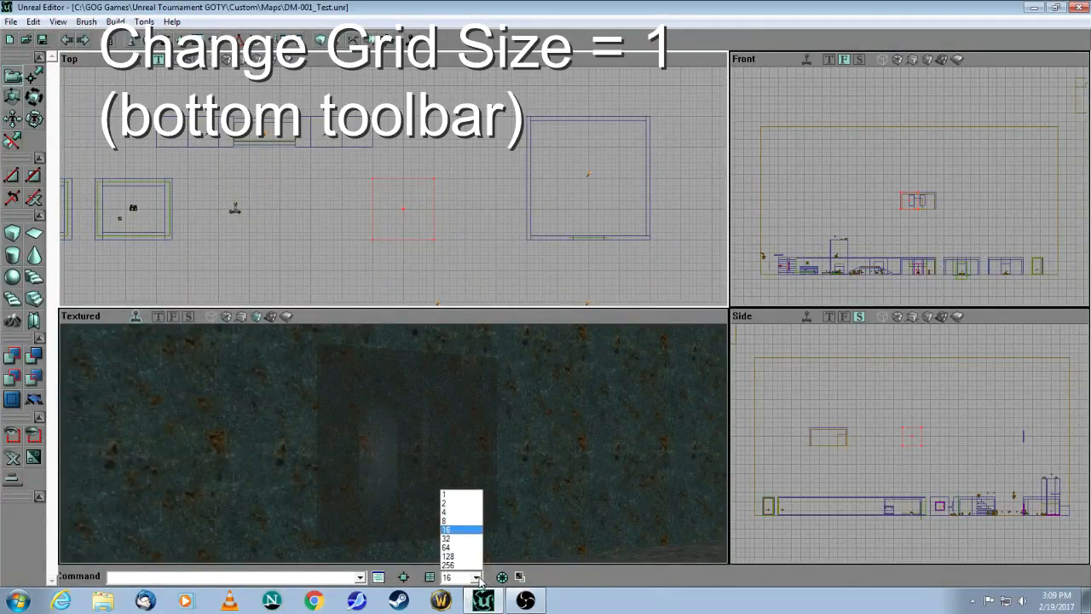
click(457, 496)
mouse_move(455, 226)
mouse_down()
mouse_move(579, 203)
mouse_move(716, 211)
mouse_move(716, 239)
mouse_move(704, 200)
mouse_move(589, 137)
mouse_move(404, 94)
mouse_move(378, 205)
mouse_move(447, 216)
mouse_move(447, 227)
mouse_up()
mouse_move(804, 222)
mouse_down()
mouse_move(783, 222)
mouse_move(804, 199)
mouse_move(866, 188)
mouse_up()
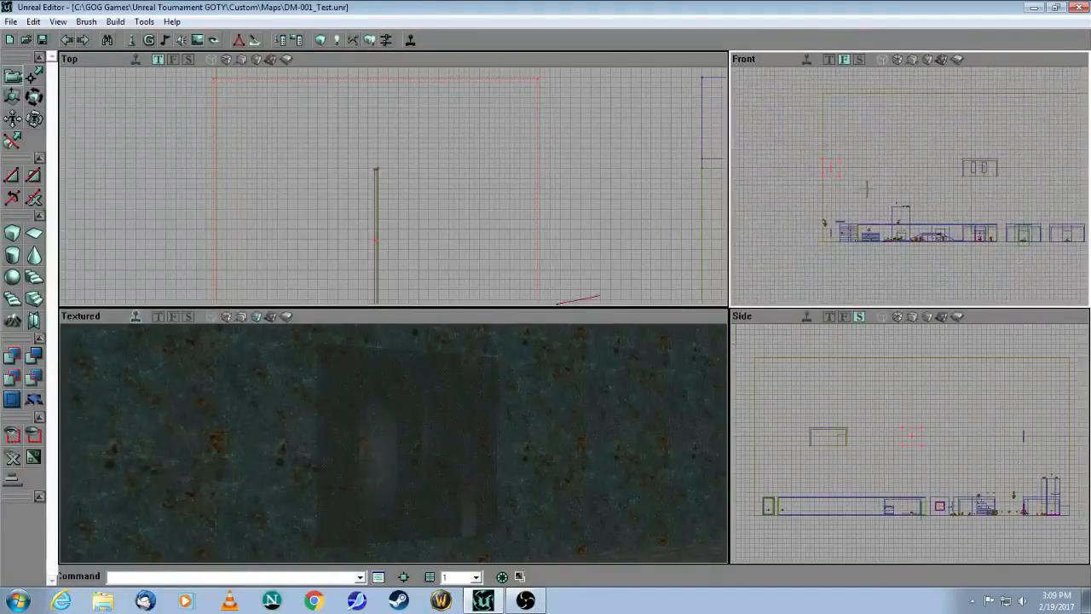
mouse_move(831, 222)
ctrl+mouse_down()
mouse_move(795, 185)
mouse_move(852, 175)
mouse_move(812, 174)
mouse_move(840, 169)
mouse_move(774, 139)
mouse_move(895, 180)
mouse_move(877, 231)
mouse_move(886, 177)
mouse_move(876, 175)
ctrl+mouse_up()
mouse_move(467, 190)
mouse_down()
mouse_move(631, 151)
mouse_move(455, 199)
mouse_move(455, 155)
mouse_move(455, 201)
mouse_move(457, 155)
mouse_up()
mouse_move(406, 201)
ctrl+mouse_down()
mouse_move(405, 186)
mouse_move(405, 255)
ctrl+mouse_up()
- Rebuild the builder brush as a cube with a breadth of 32
right_click(13, 235)
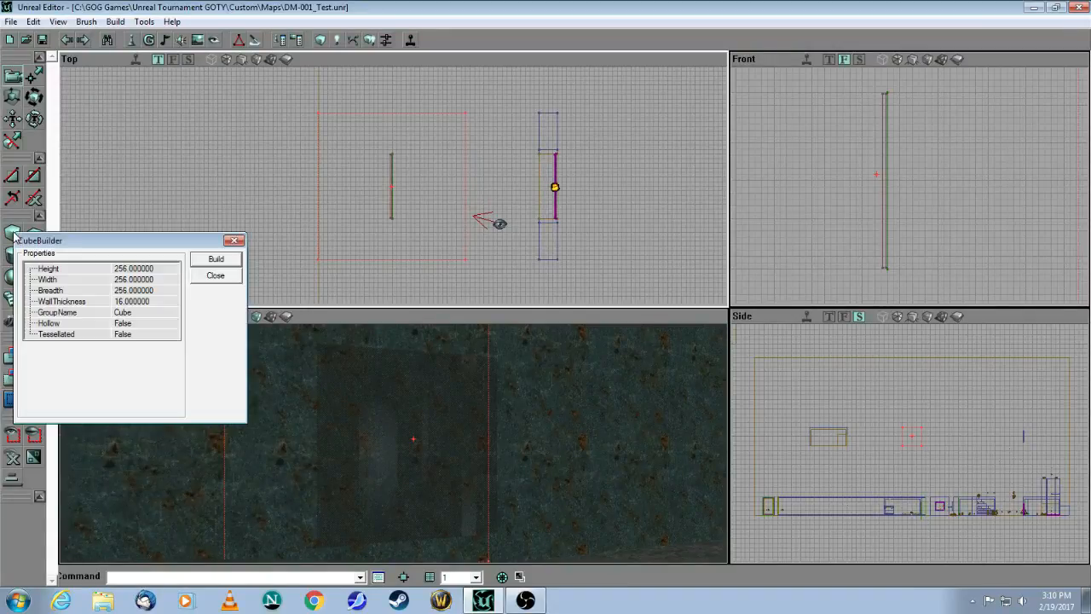
click(145, 303)
click(141, 290)
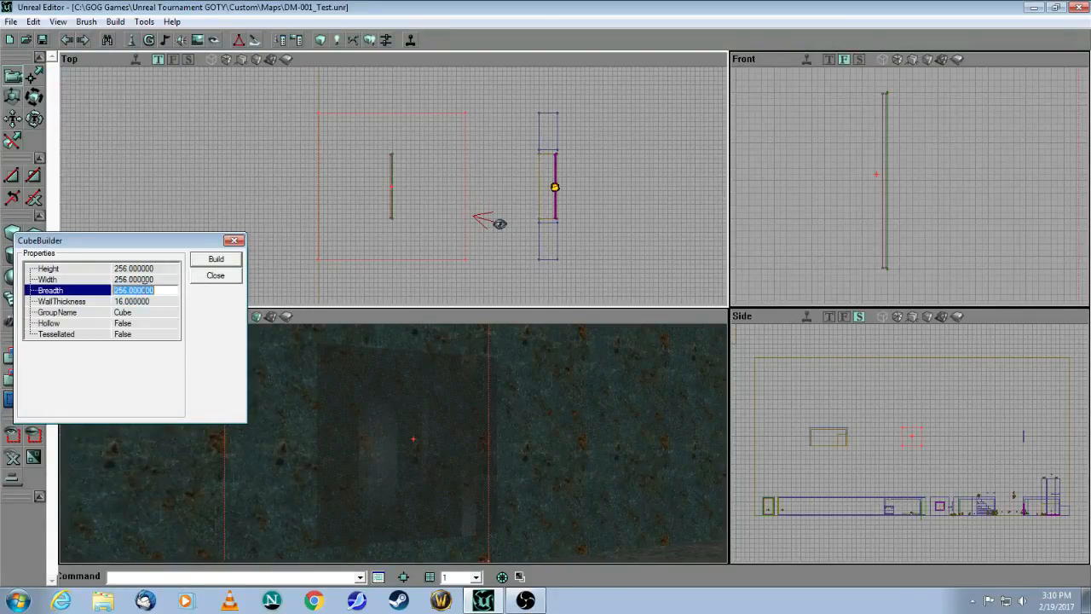
text(32)
click(215, 259)
click(215, 275)
scroll(1048, 196, down, 4)
scroll(1056, 191, up, 5)
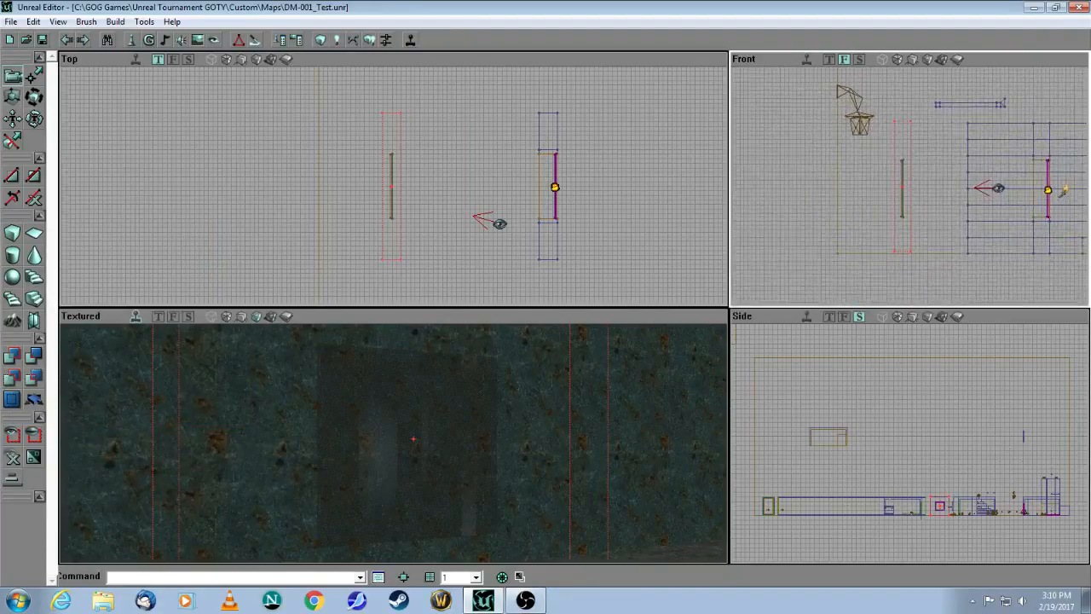
- Rebuild the cube builder brush with a height of 160
right_click(12, 233)
click(147, 268)
text(160)
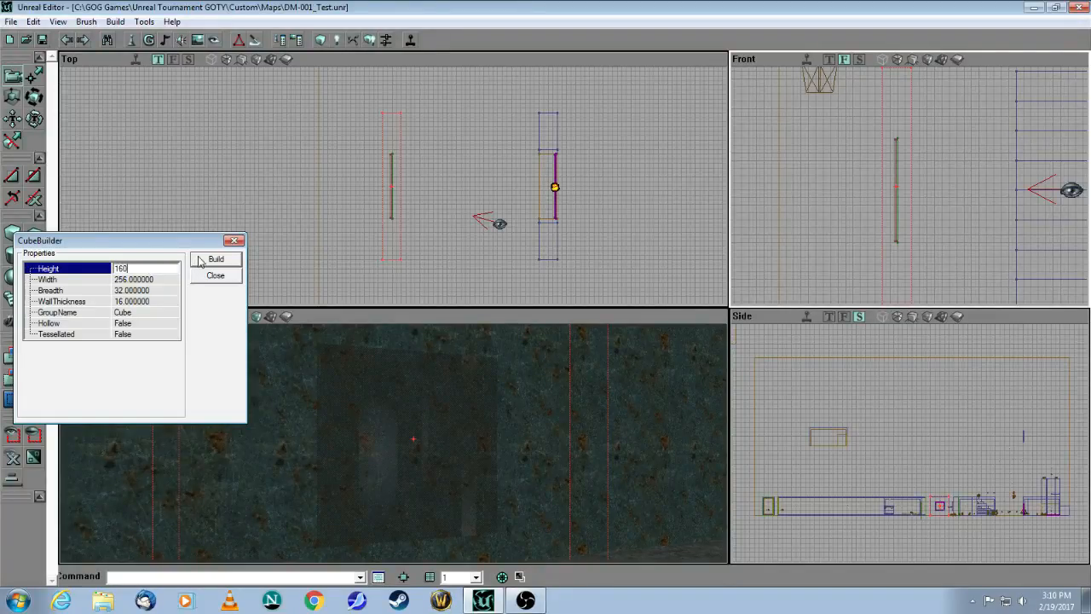
click(204, 261)
click(211, 279)
- Center the builder brush on the glass sheet and collision hull so that it encloses both
drag(839, 220, 838, 209)
drag(614, 225, 616, 212)
mouse_move(553, 348)
mouse_down()
mouse_move(552, 409)
mouse_move(545, 341)
mouse_move(579, 400)
mouse_move(554, 332)
mouse_move(569, 377)
mouse_up()
mouse_move(463, 173)
mouse_down()
mouse_move(481, 202)
mouse_move(484, 136)
mouse_move(450, 70)
mouse_move(455, 137)
mouse_up()
click(772, 186)
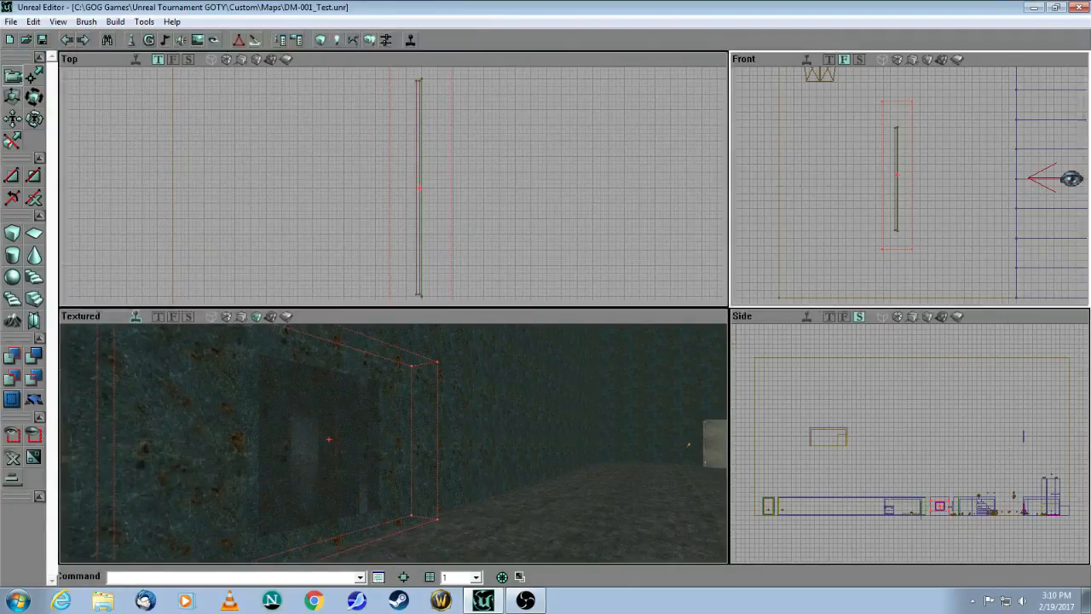
mouse_move(835, 189)
mouse_down()
mouse_move(823, 205)
mouse_move(834, 192)
mouse_up()
mouse_move(944, 189)
mouse_down()
mouse_move(863, 186)
mouse_move(944, 189)
mouse_up()
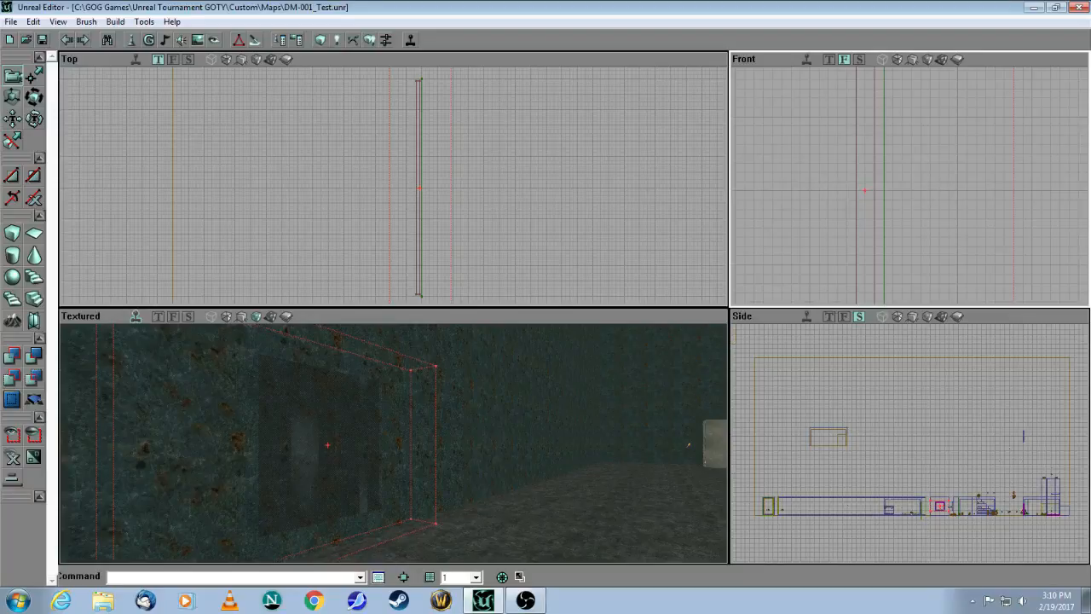
mouse_move(774, 175)
mouse_down()
mouse_move(812, 205)
mouse_move(815, 224)
mouse_move(840, 230)
mouse_up()
- Intersect the builder brush with the enclosed glass sheet and collision hull
drag(469, 209, 455, 223)
drag(479, 391, 464, 452)
drag(346, 383, 346, 417)
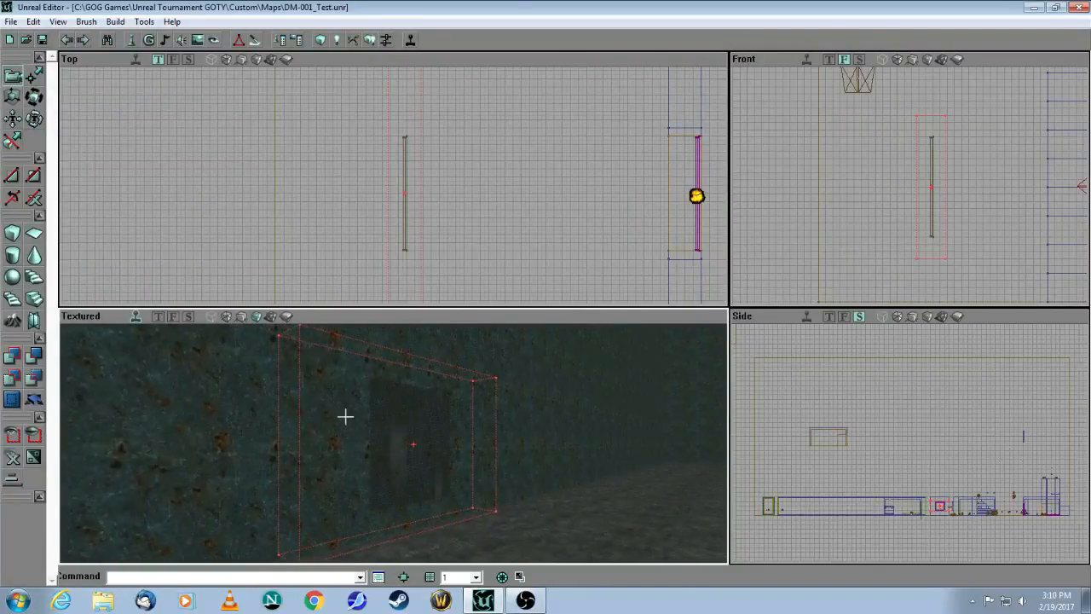
click(13, 377)
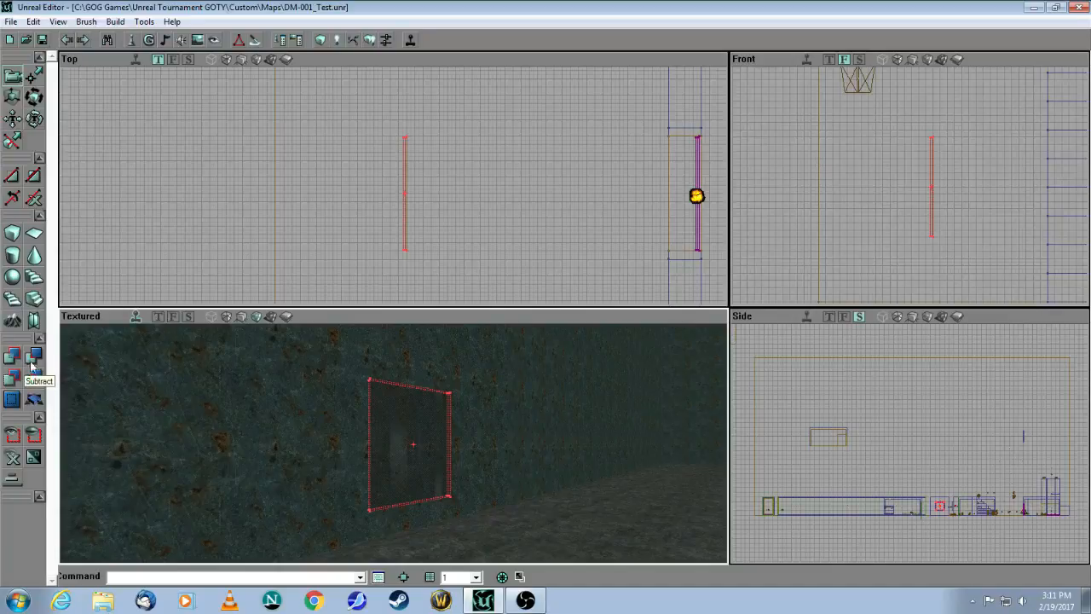
- Move the intersected builder brush into the window opening of the stone wall and view its fit
drag(477, 353, 417, 409)
drag(494, 133, 450, 126)
mouse_move(444, 163)
mouse_down()
mouse_move(421, 147)
mouse_move(726, 158)
mouse_move(714, 153)
mouse_up()
mouse_move(630, 170)
mouse_down()
mouse_move(673, 168)
mouse_move(402, 129)
mouse_move(472, 178)
mouse_move(462, 259)
mouse_move(409, 146)
mouse_move(404, 156)
mouse_up()
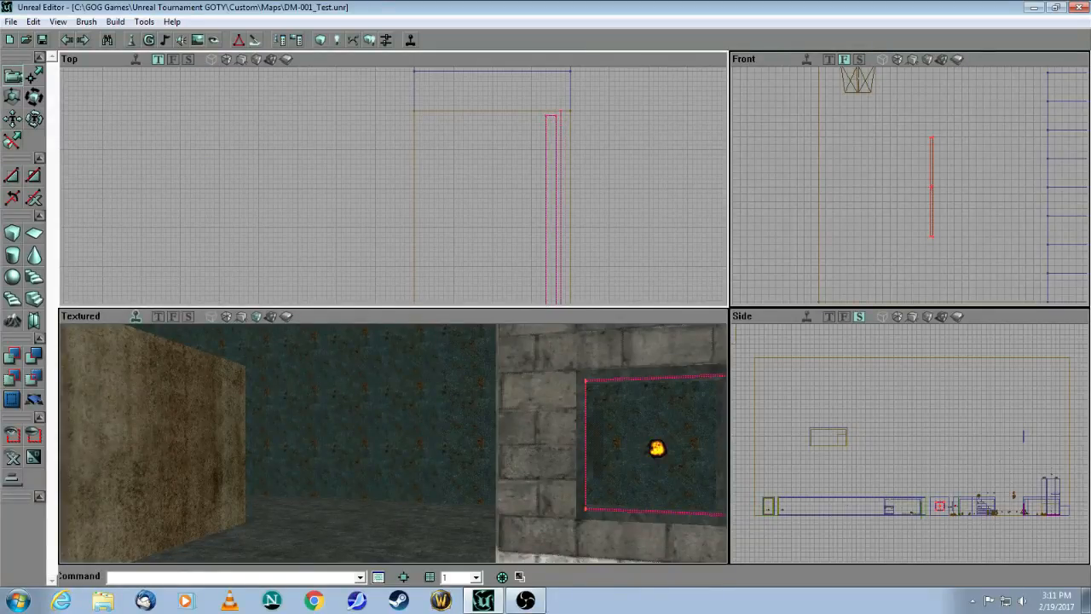
mouse_move(321, 364)
mouse_down()
mouse_move(400, 443)
mouse_move(409, 384)
mouse_up()
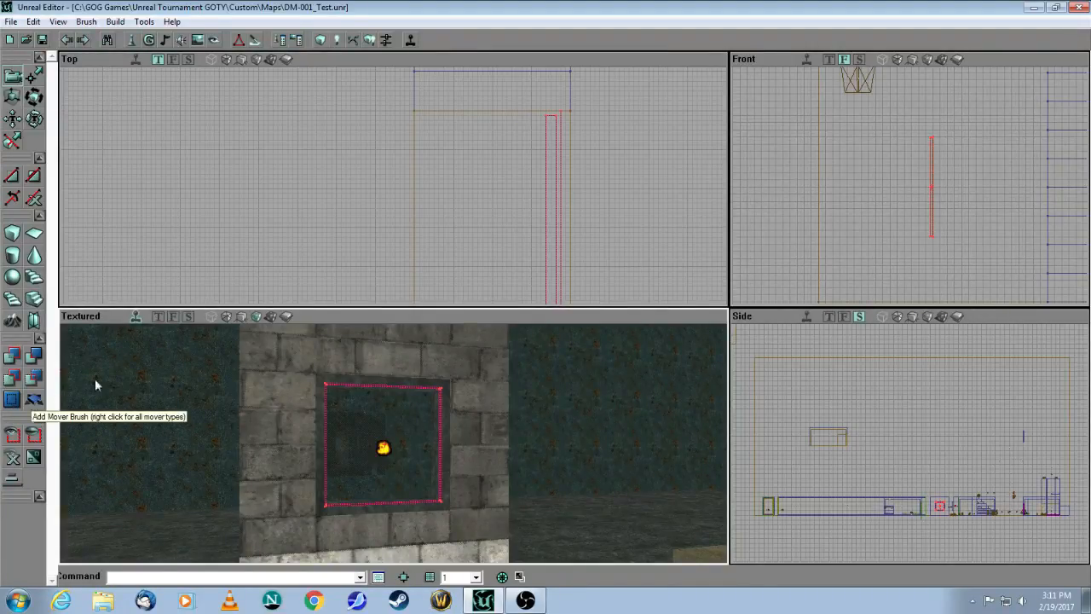
- Move the builder brush out of the window opening back beside the original glass sheet, and check the glass surface
drag(313, 252, 329, 240)
ctrl+drag(398, 245, 166, 221)
mouse_move(486, 390)
mouse_down()
mouse_move(316, 389)
mouse_move(452, 389)
mouse_move(555, 440)
mouse_move(487, 424)
mouse_move(478, 356)
mouse_up()
drag(478, 443, 401, 460)
click(289, 426)
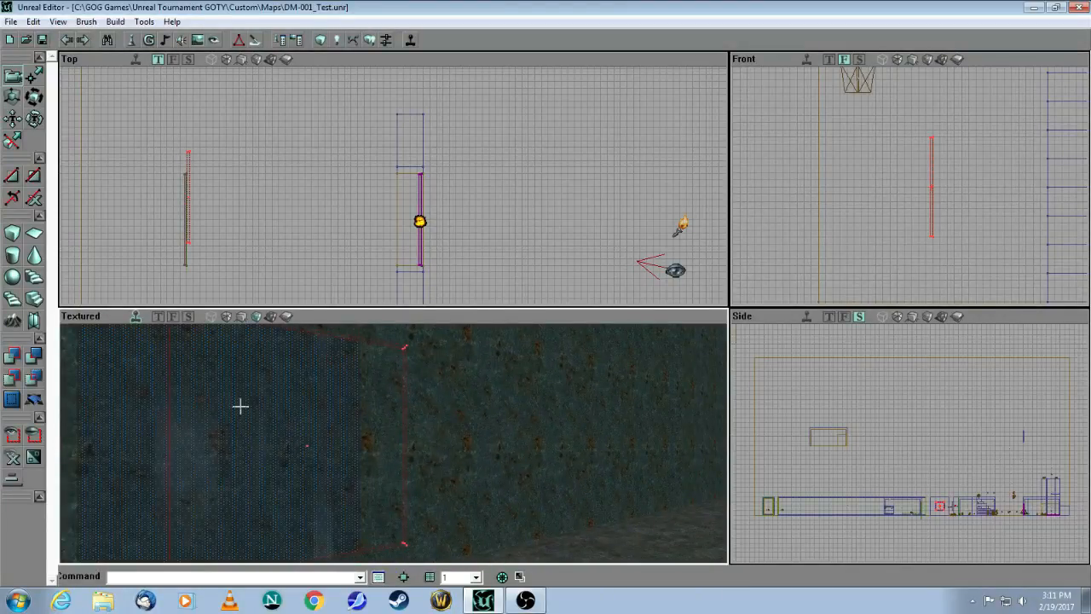
click(359, 239)
- Select the BreakingGlass actor in the window opening and check its available commands without applying any
drag(372, 397, 314, 382)
click(314, 451)
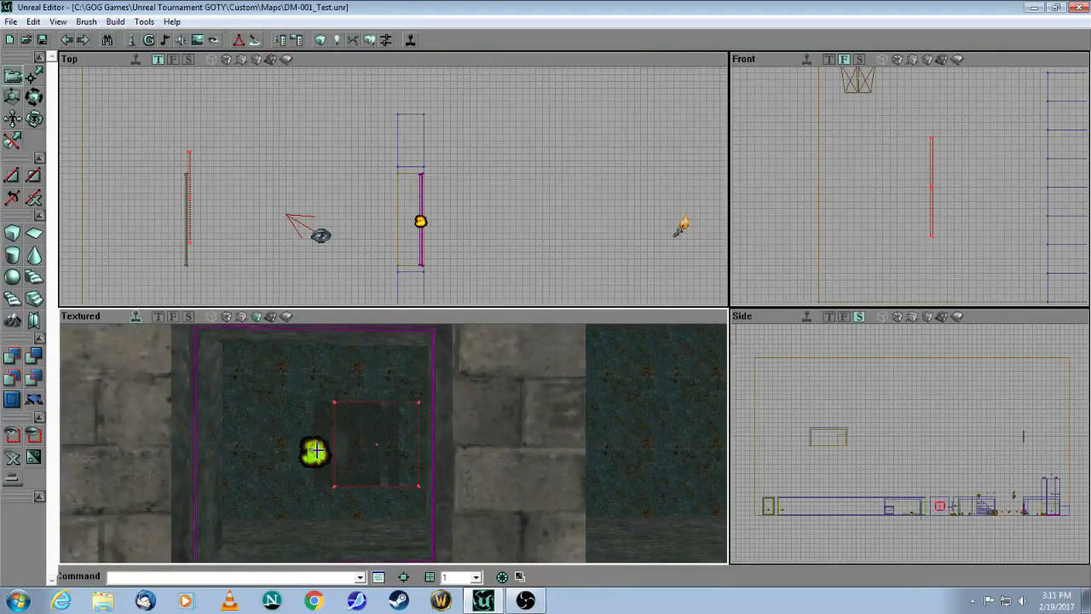
right_click(315, 452)
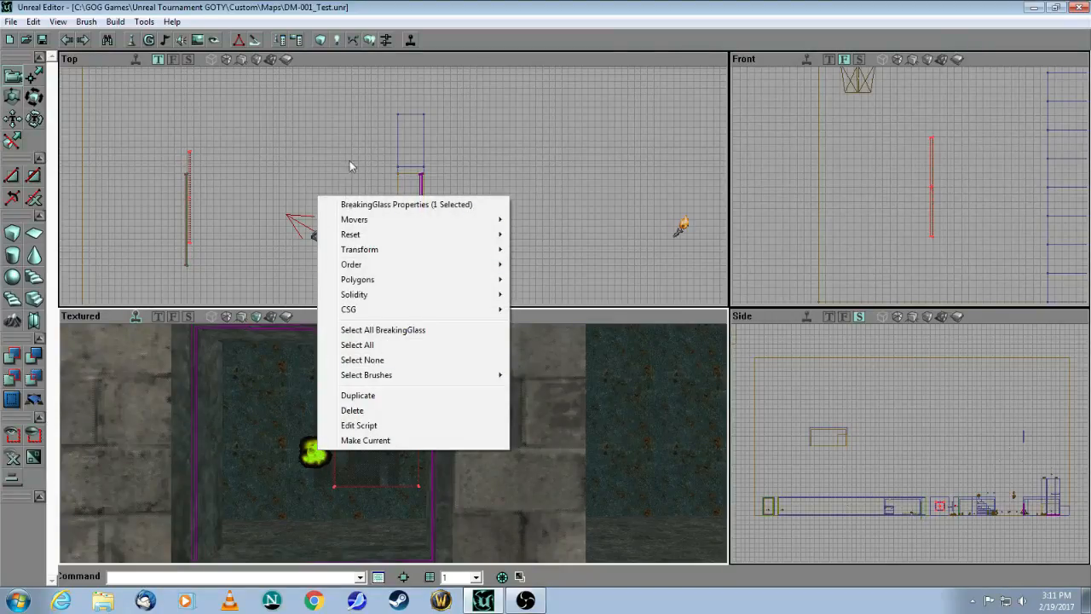
click(346, 159)
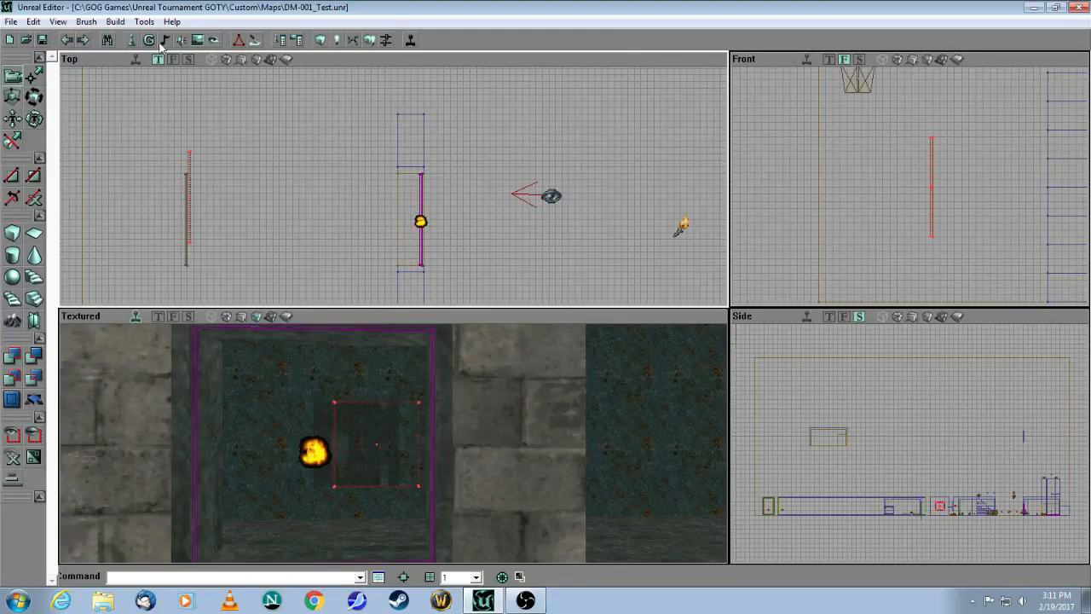
- Locate the BreakingGlass class under Actor, Effects, ExplodingWall in the actor class browser, and close the browser
click(134, 43)
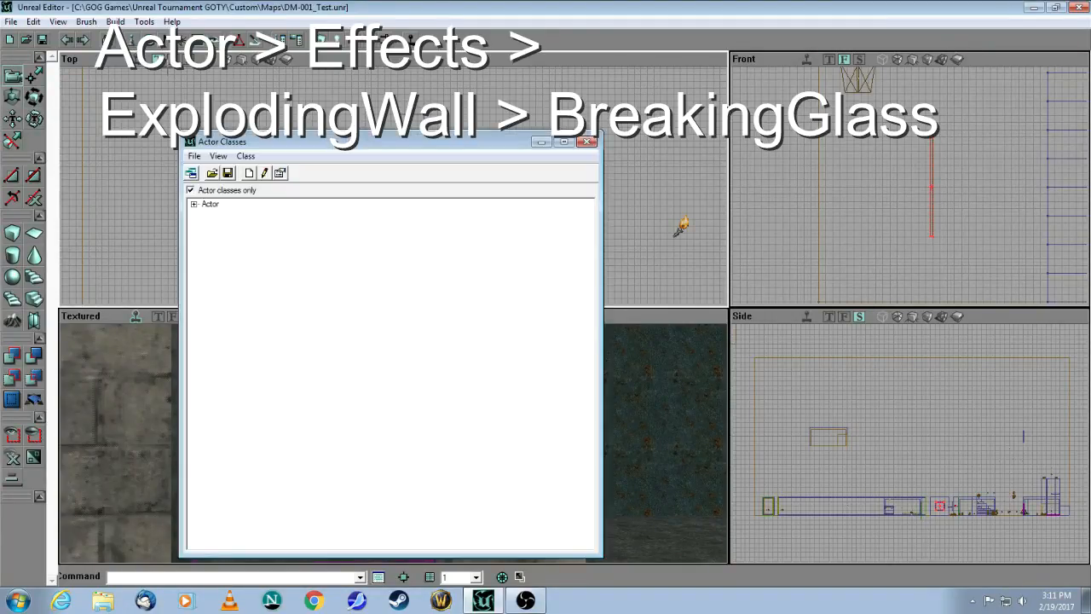
click(194, 204)
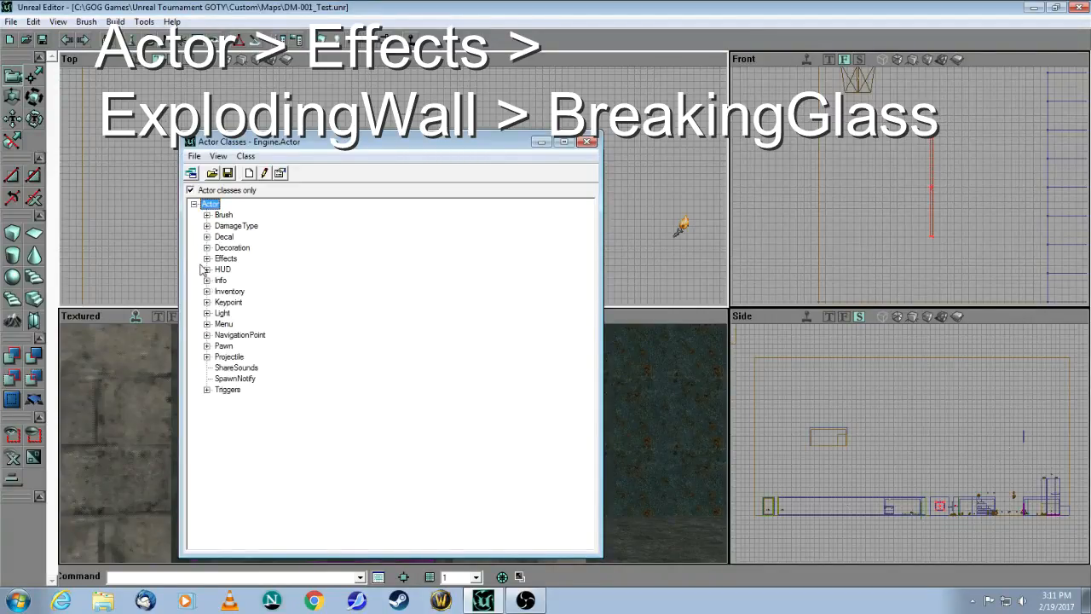
click(206, 258)
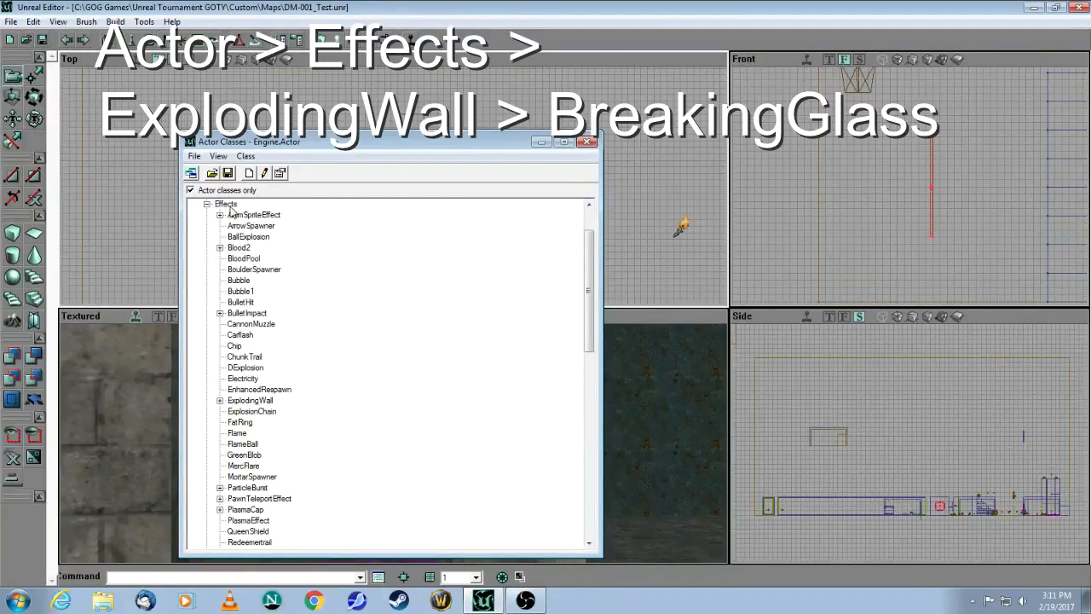
click(241, 401)
click(220, 400)
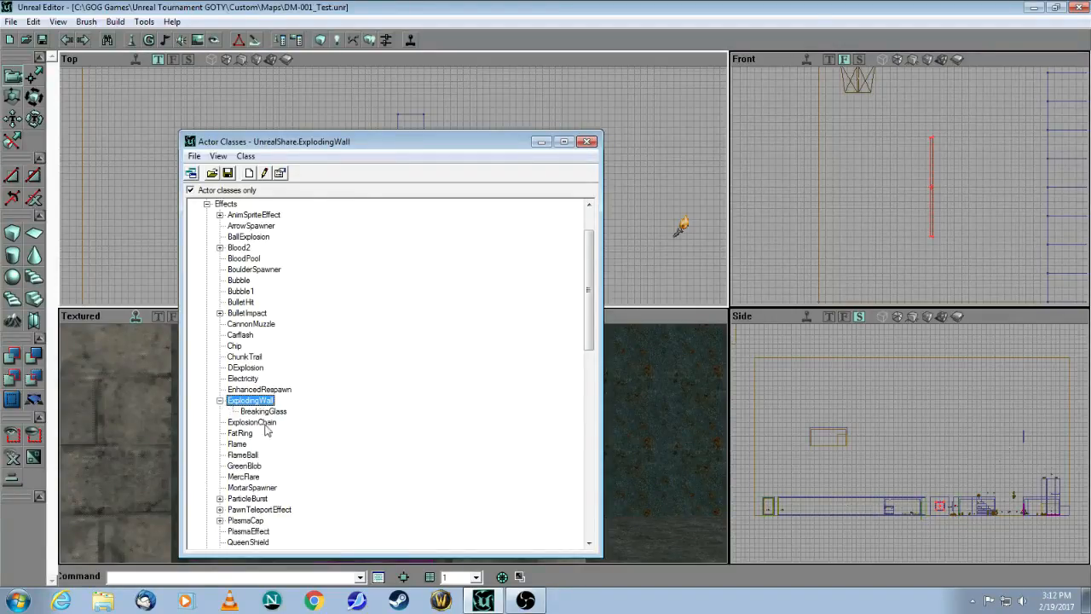
click(269, 412)
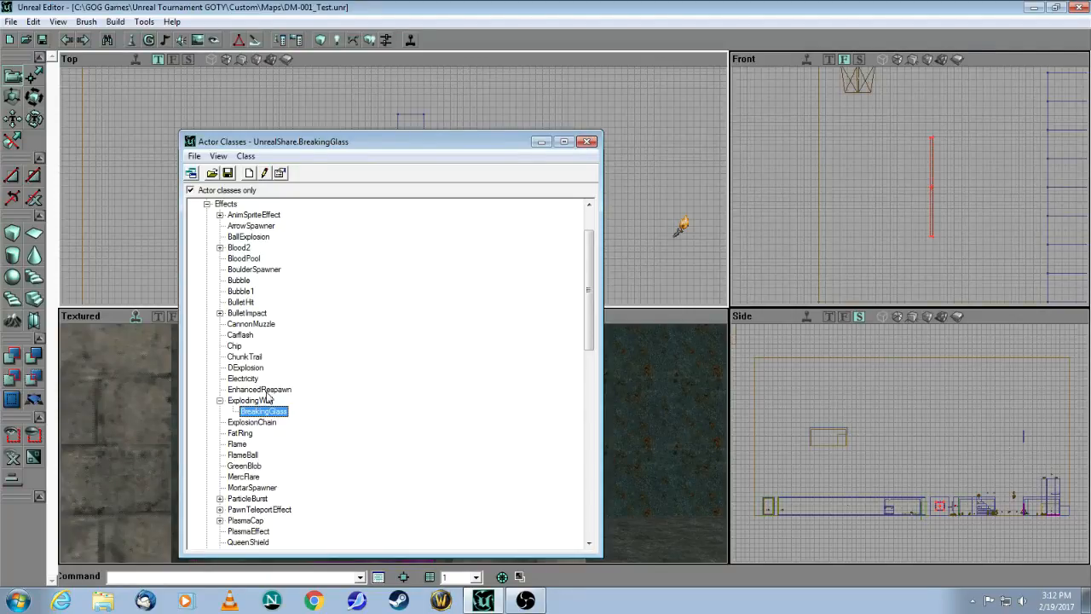
click(587, 141)
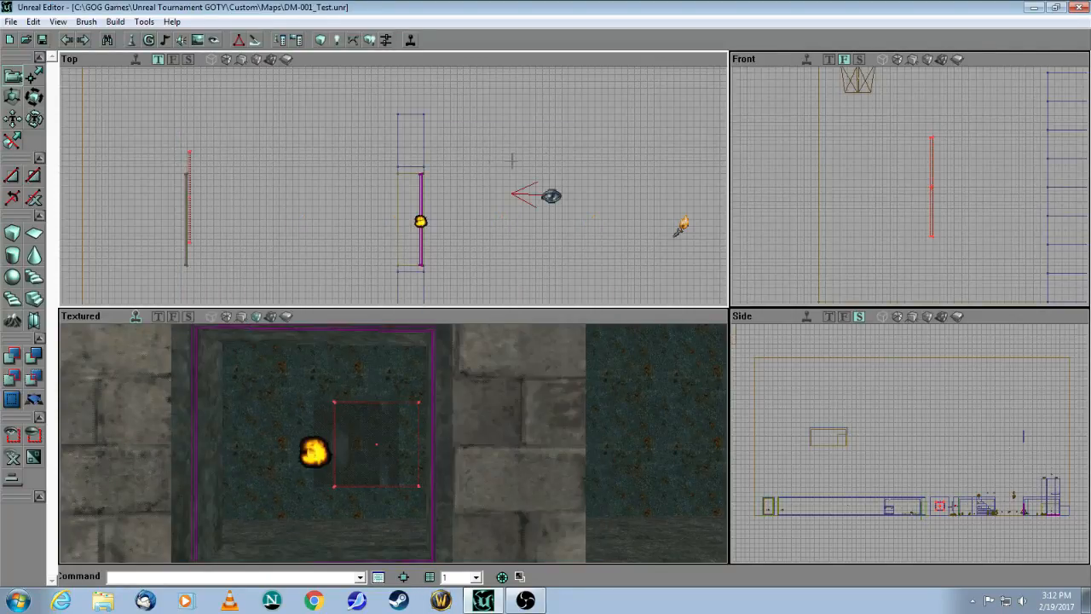
- Open the properties of the mover brush in the window opening and examine its Collision and Events settings
drag(451, 370, 451, 400)
click(329, 462)
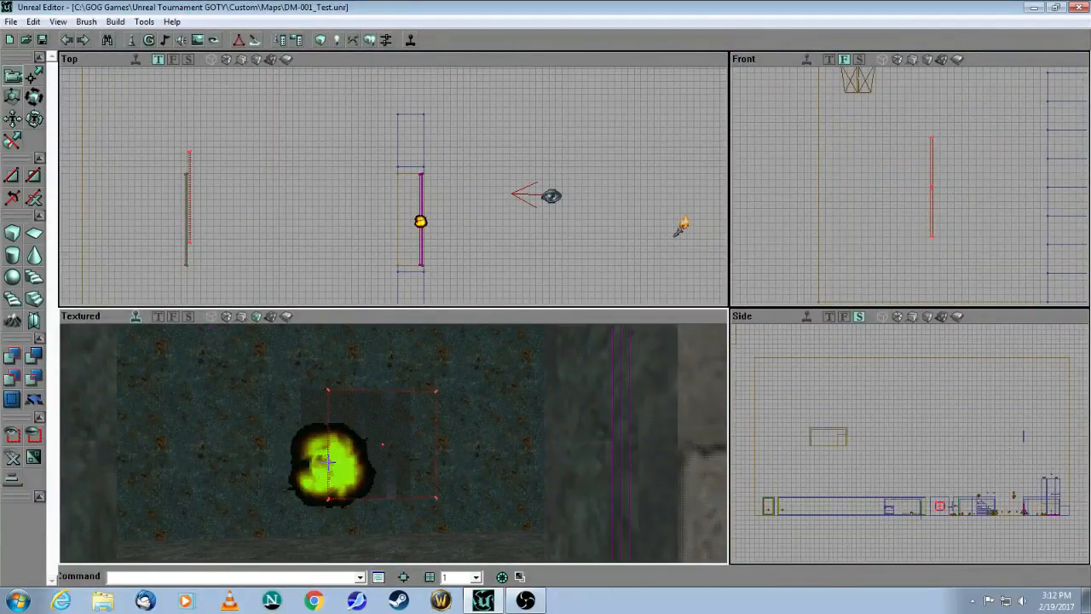
click(374, 203)
drag(318, 357, 319, 384)
drag(497, 260, 486, 186)
mouse_move(440, 360)
mouse_down()
mouse_move(448, 427)
mouse_move(439, 354)
mouse_move(418, 358)
mouse_move(437, 363)
mouse_up()
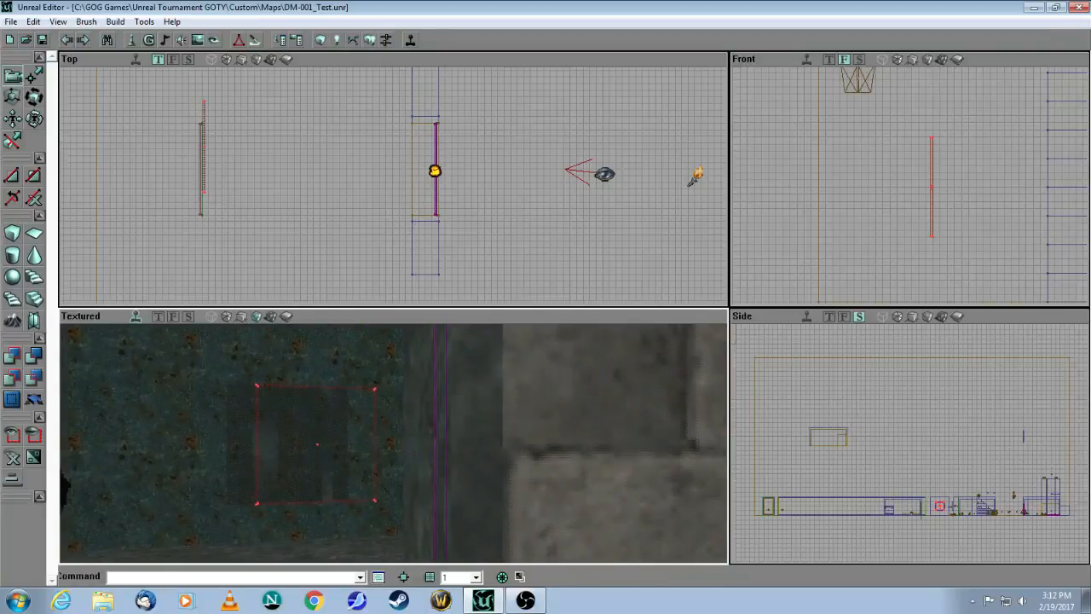
right_click(444, 383)
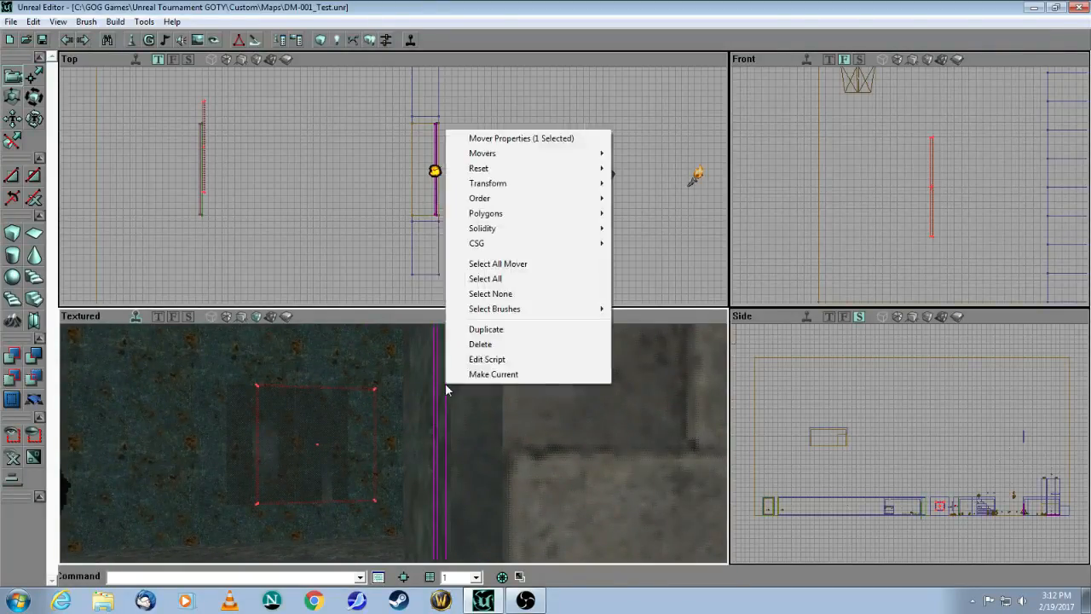
click(487, 140)
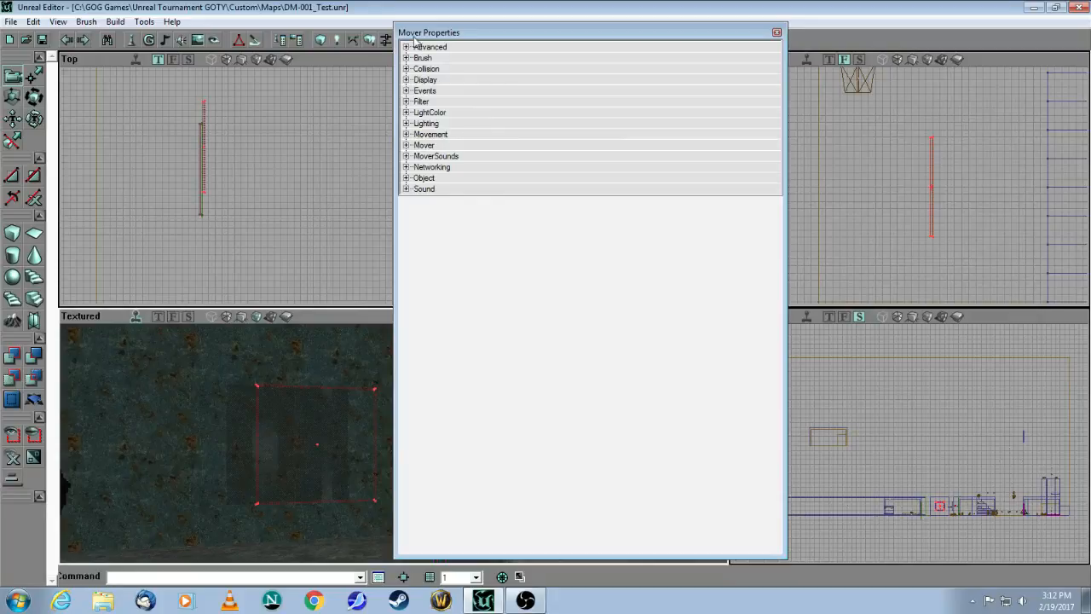
click(406, 68)
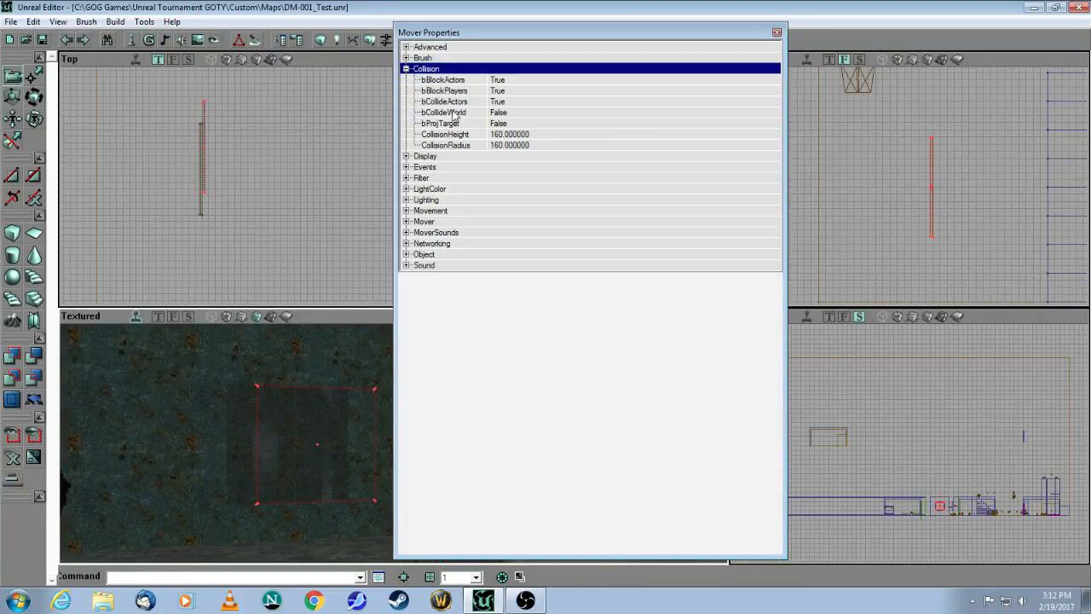
click(480, 167)
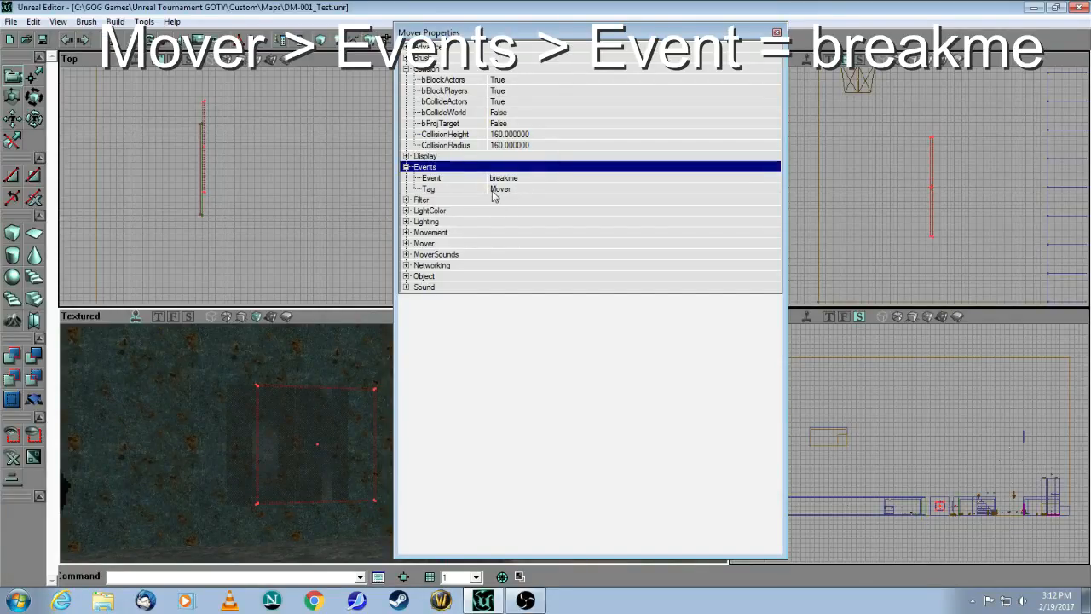
click(533, 179)
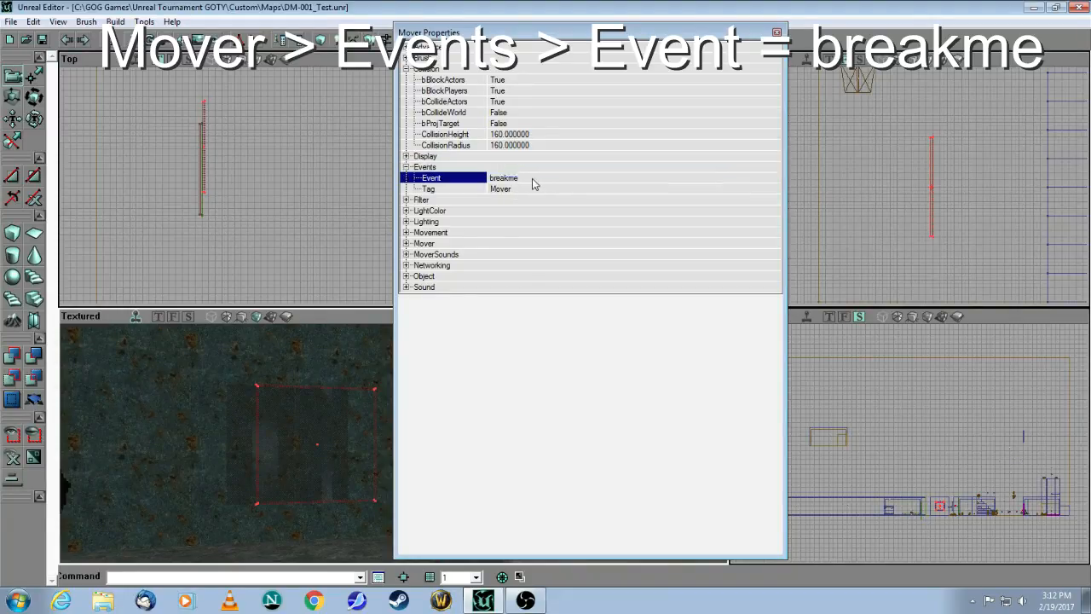
click(519, 210)
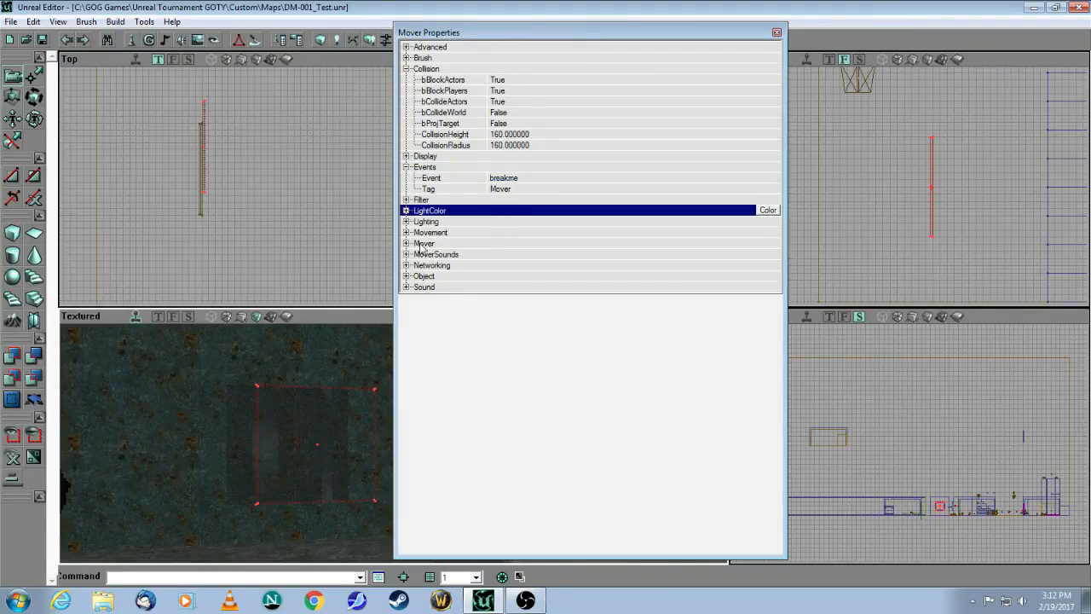
- Examine the mover's bDamageTriggered, bTriggerOnceOnly and DamageThreshold settings
click(407, 245)
click(406, 244)
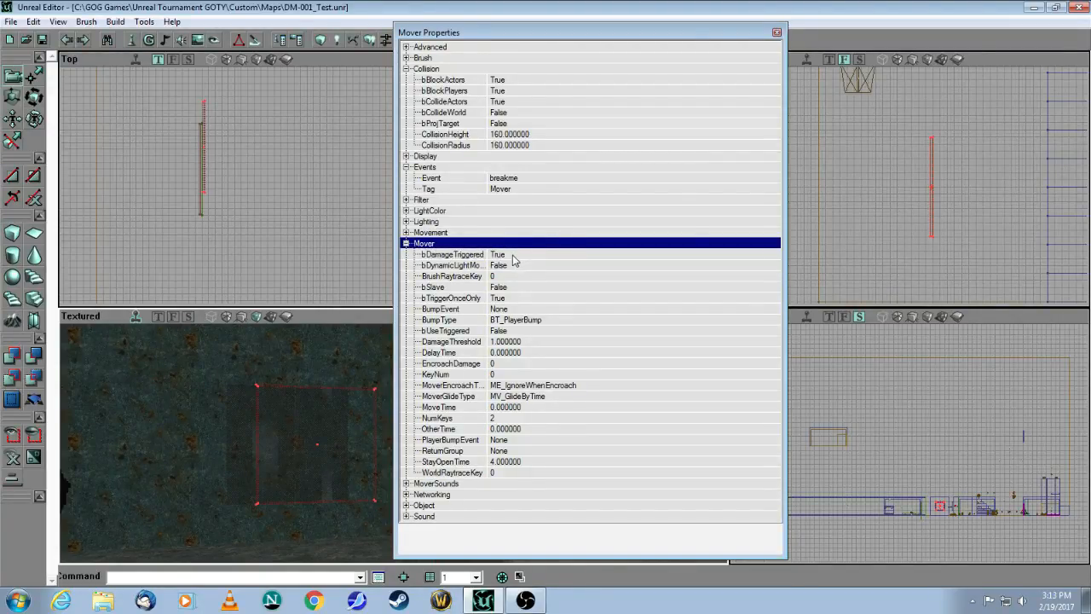
click(514, 256)
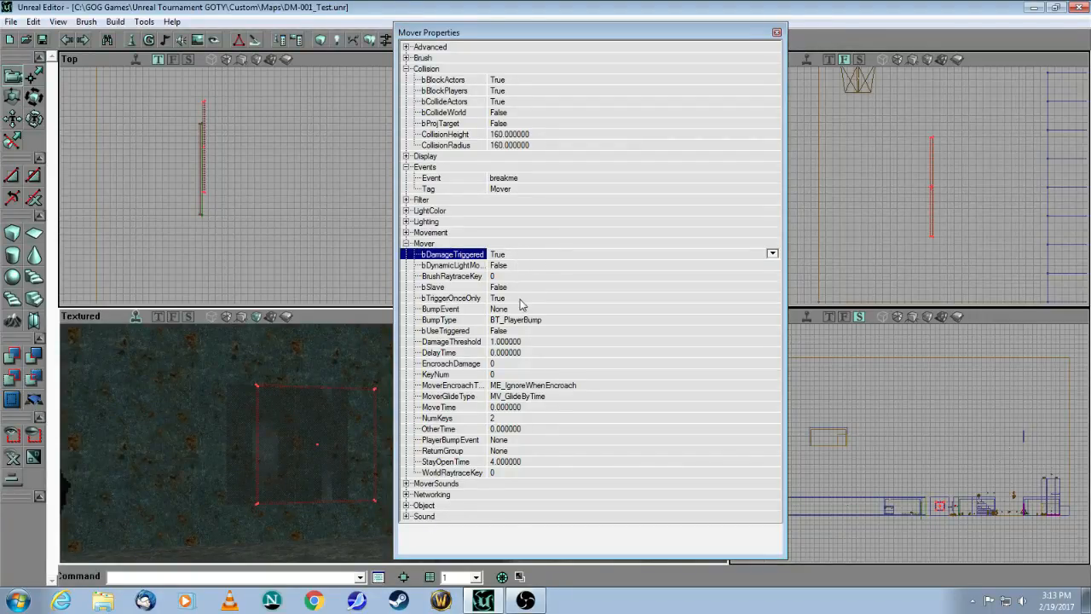
click(532, 299)
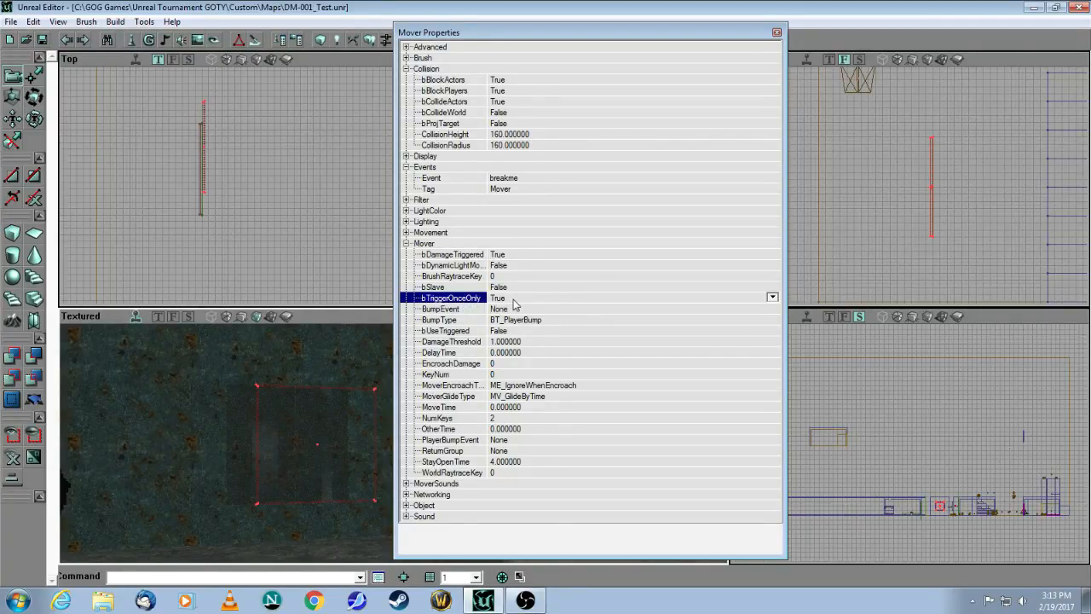
click(530, 343)
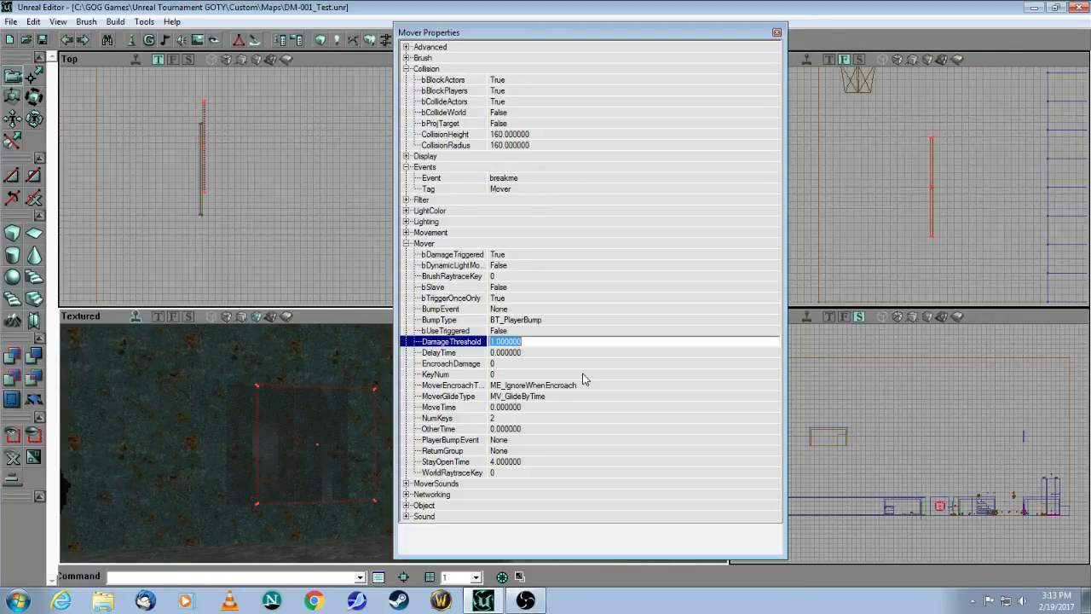
- Examine the mover's delay, encroachment, move time and NumKeys settings plus its InitialState, and close its properties
click(530, 352)
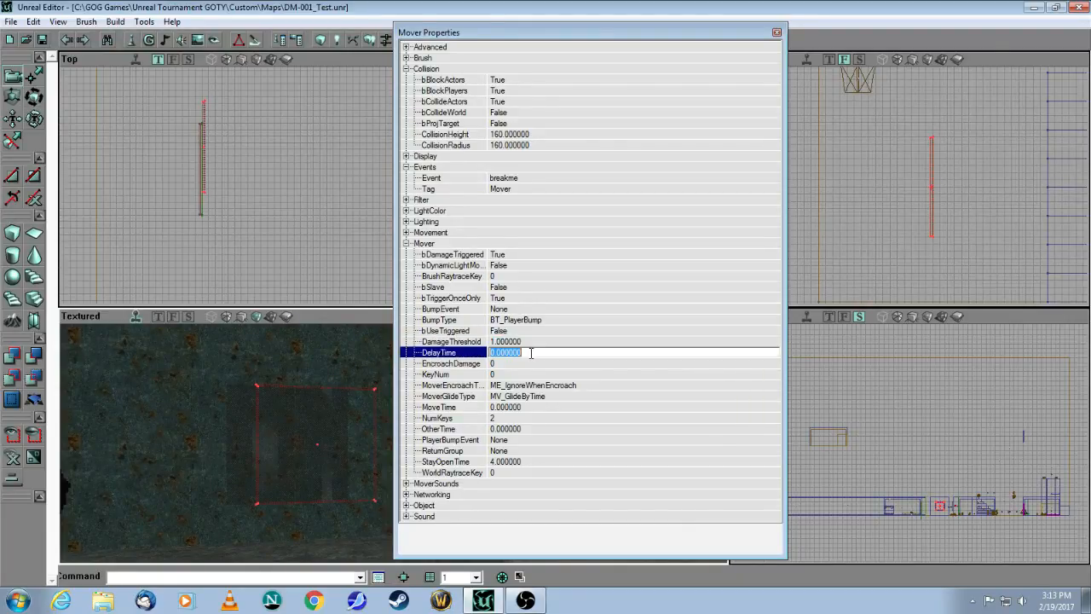
click(524, 364)
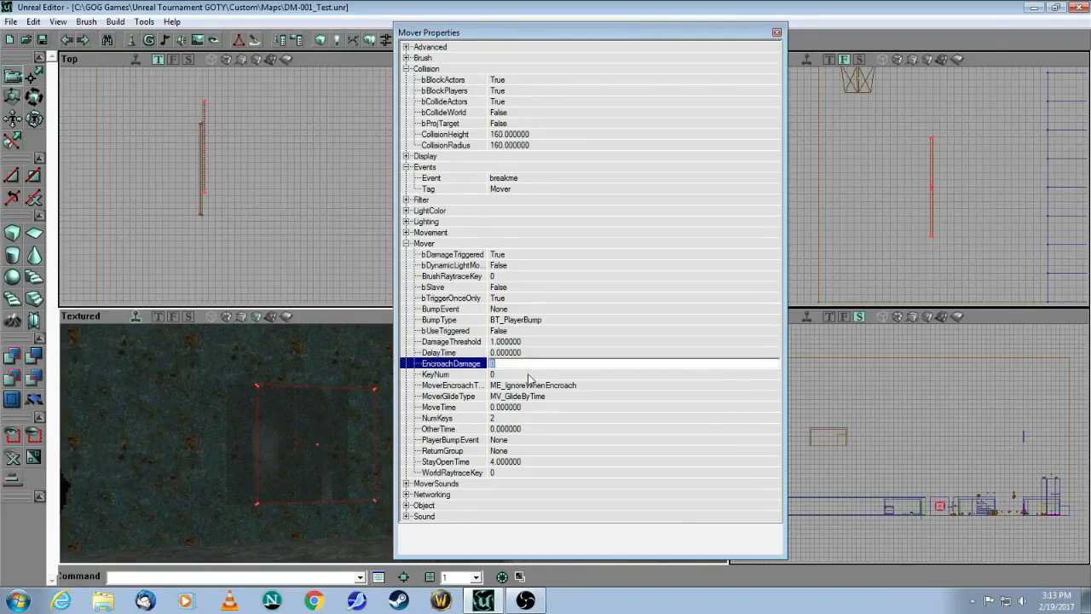
click(605, 387)
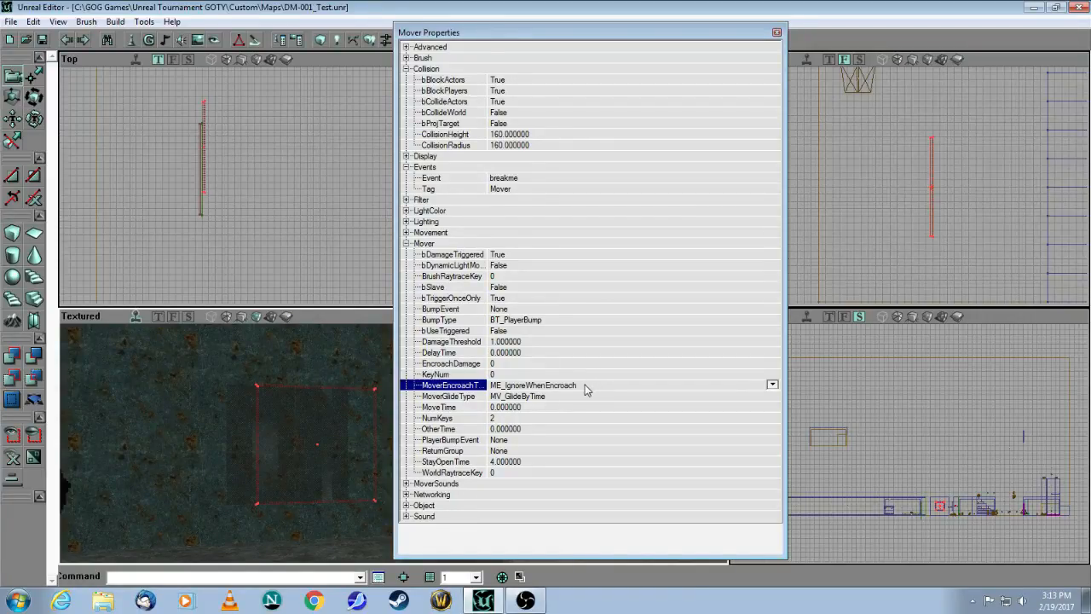
click(529, 407)
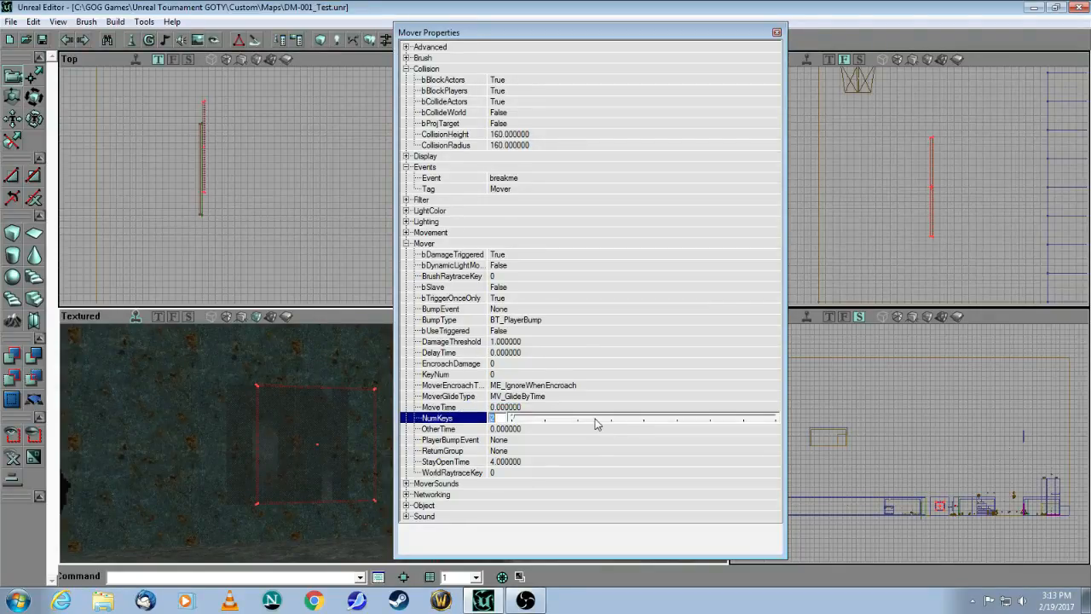
click(443, 505)
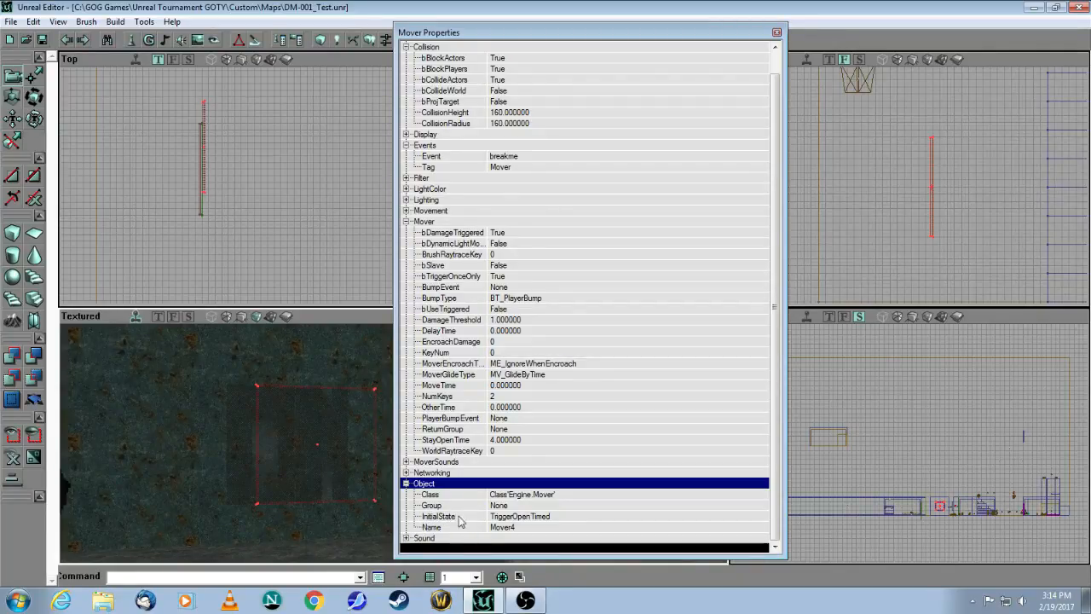
click(600, 518)
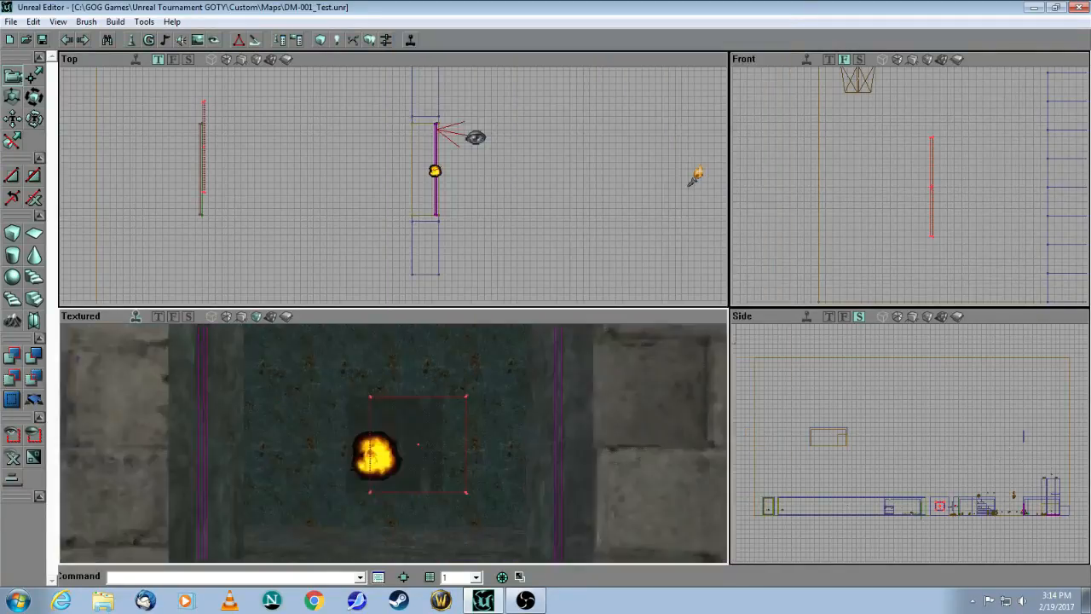
- Open the properties of the BreakingGlass actor in the window and examine its particle and Collision settings
mouse_move(446, 428)
mouse_down()
mouse_move(446, 375)
mouse_move(401, 443)
mouse_move(460, 383)
mouse_move(446, 427)
mouse_up()
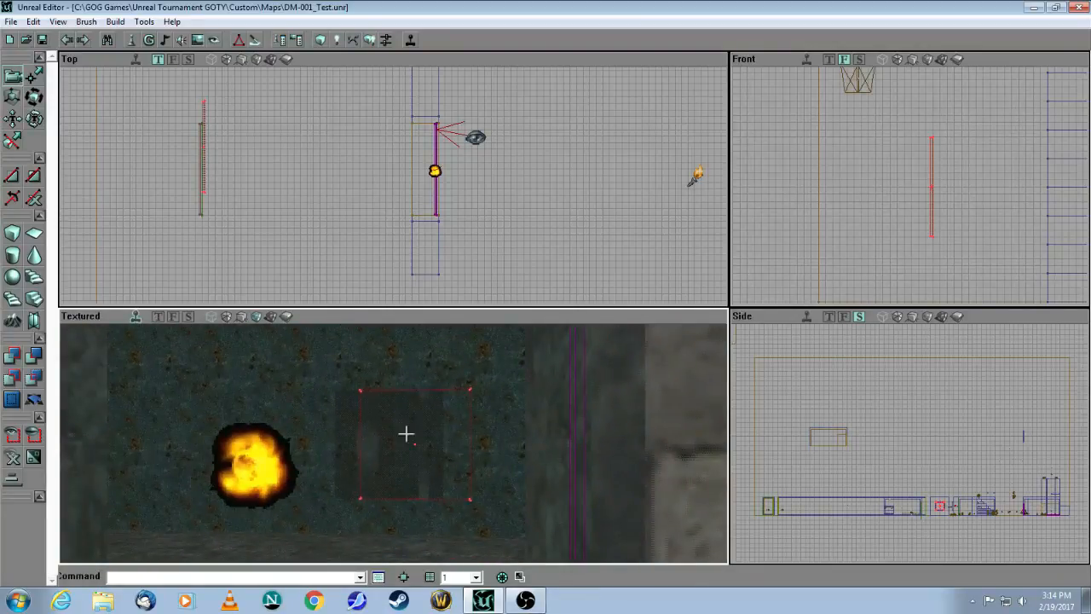
click(269, 464)
right_click(269, 465)
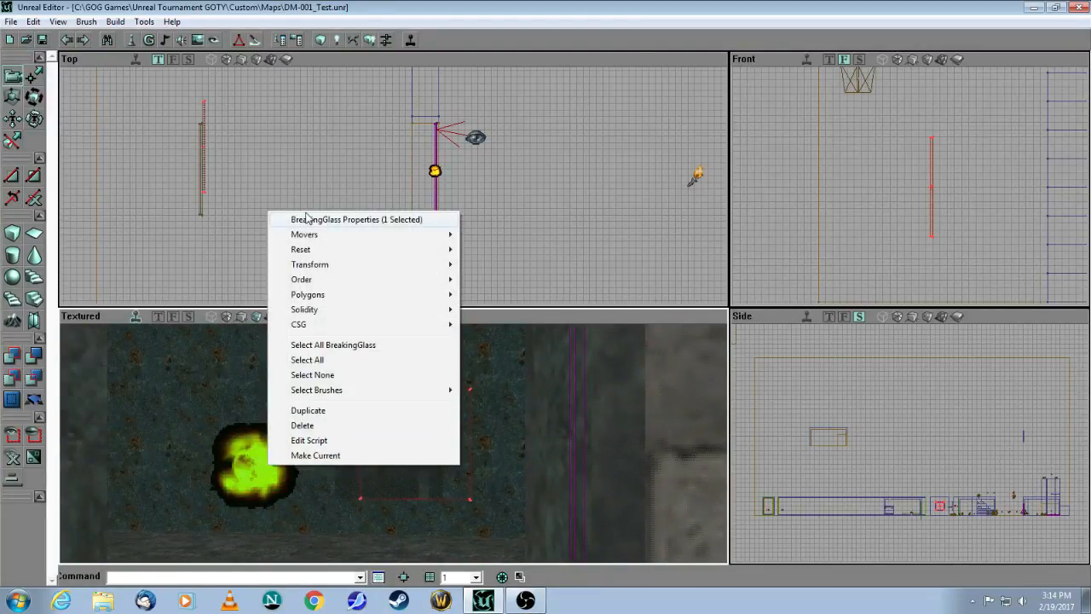
click(310, 219)
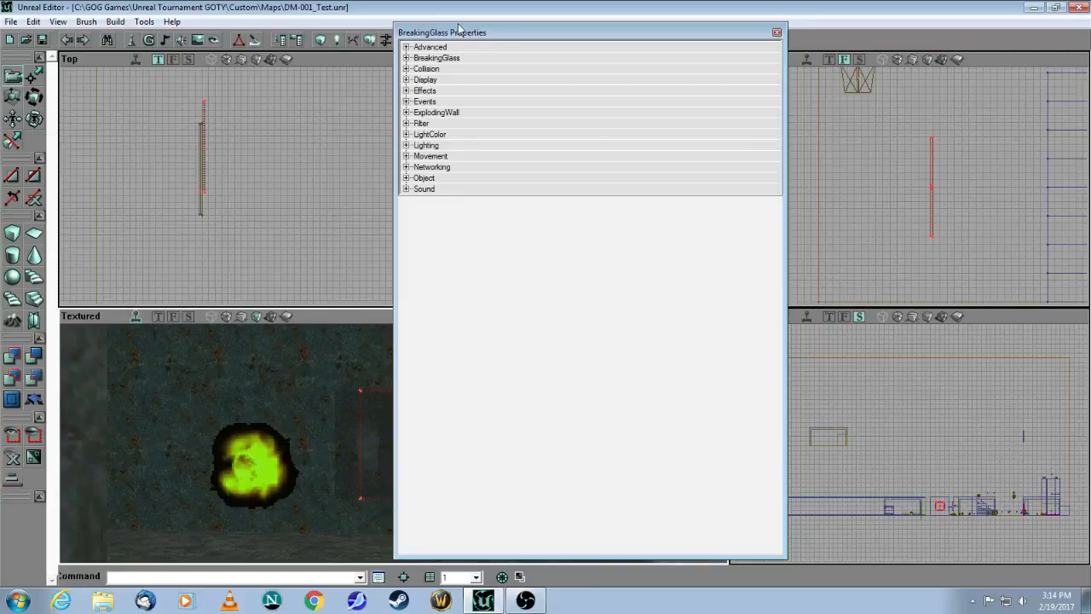
click(453, 68)
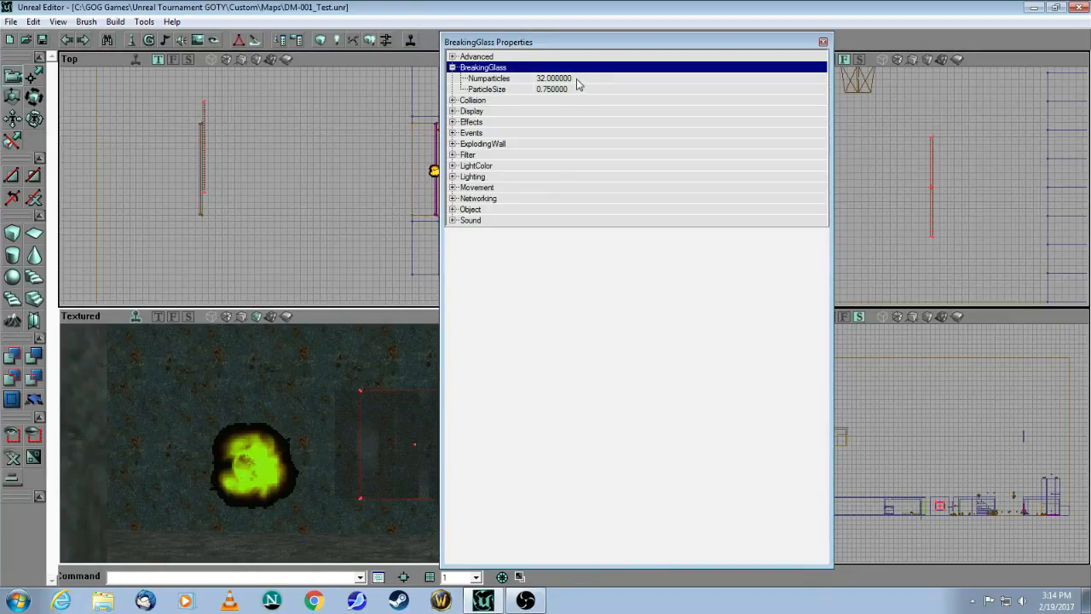
click(577, 78)
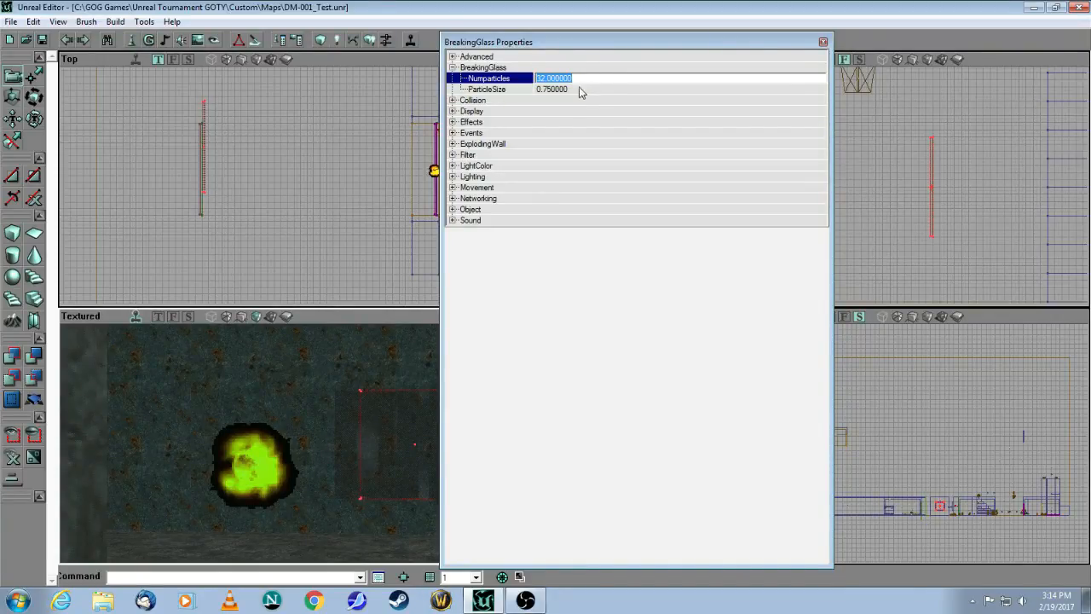
click(451, 101)
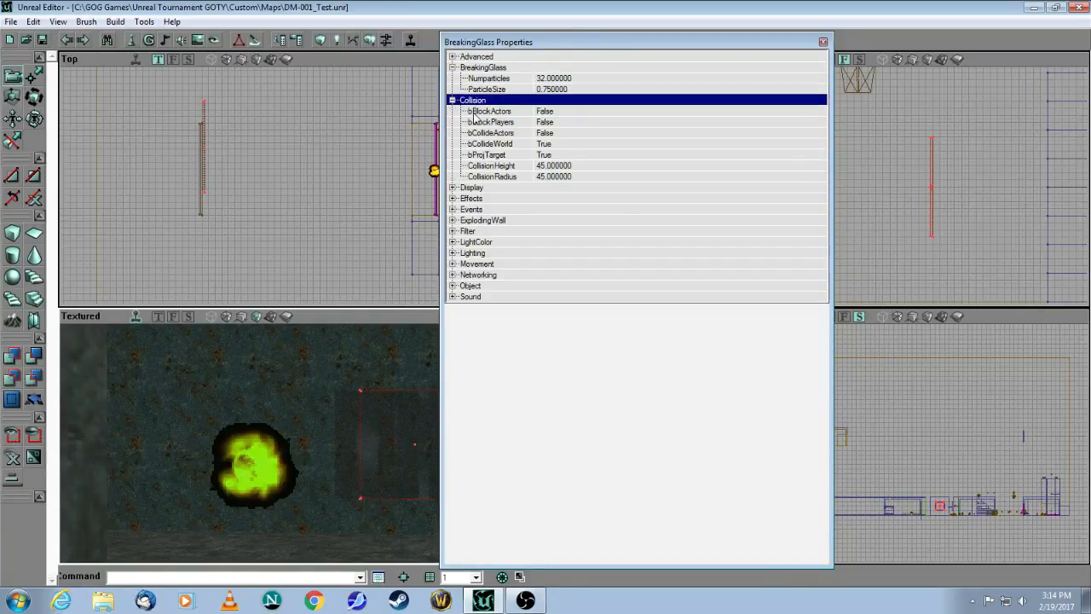
click(559, 135)
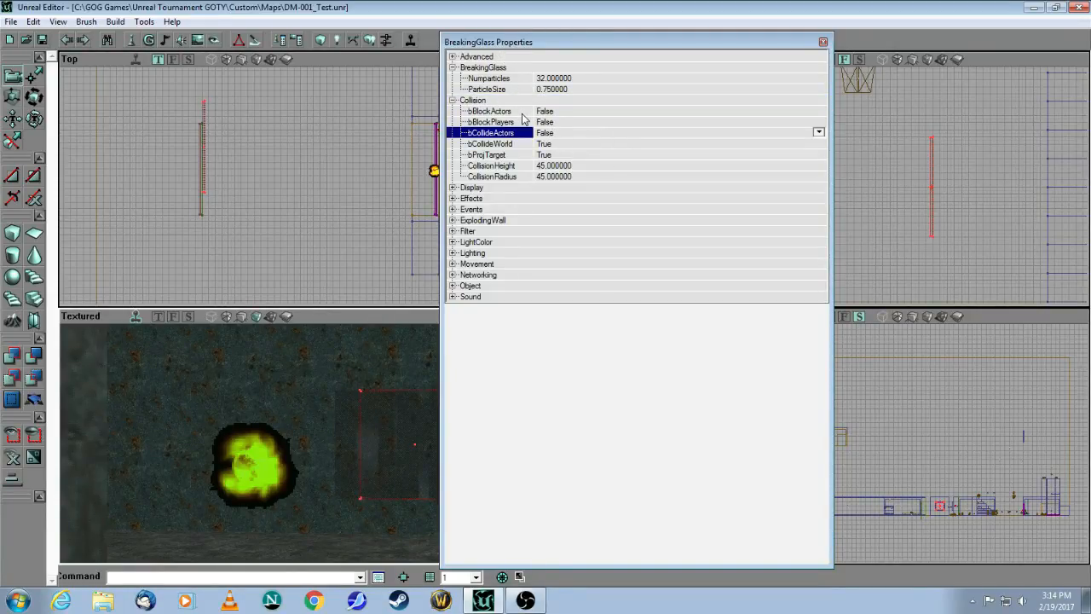
- Examine the BreakingGlass actor's Effects, ExplodingWall, Object and Events settings, including its Tag, and close its properties
click(454, 199)
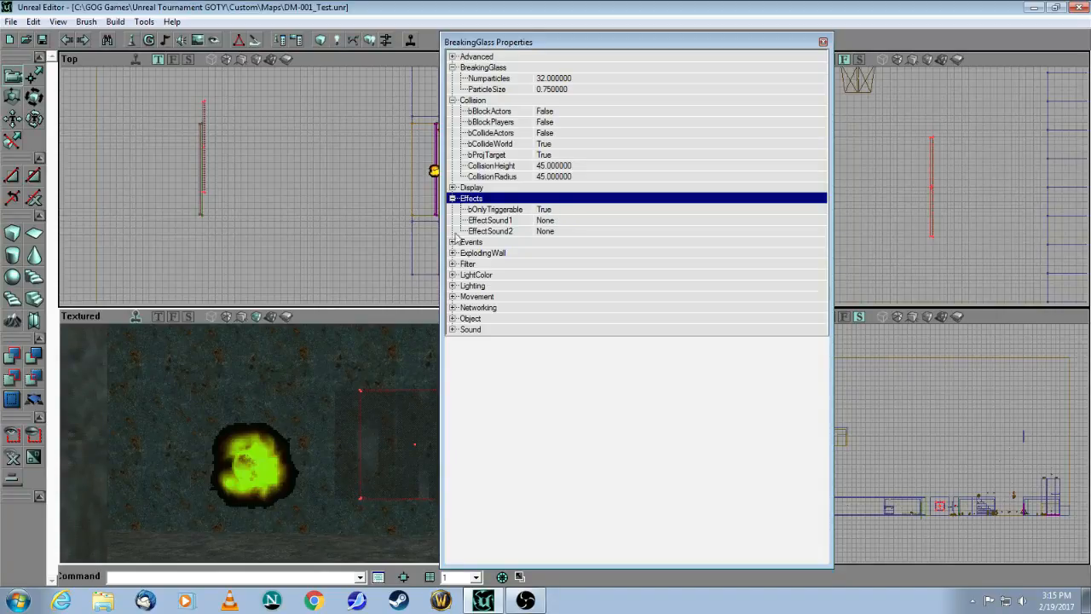
click(454, 254)
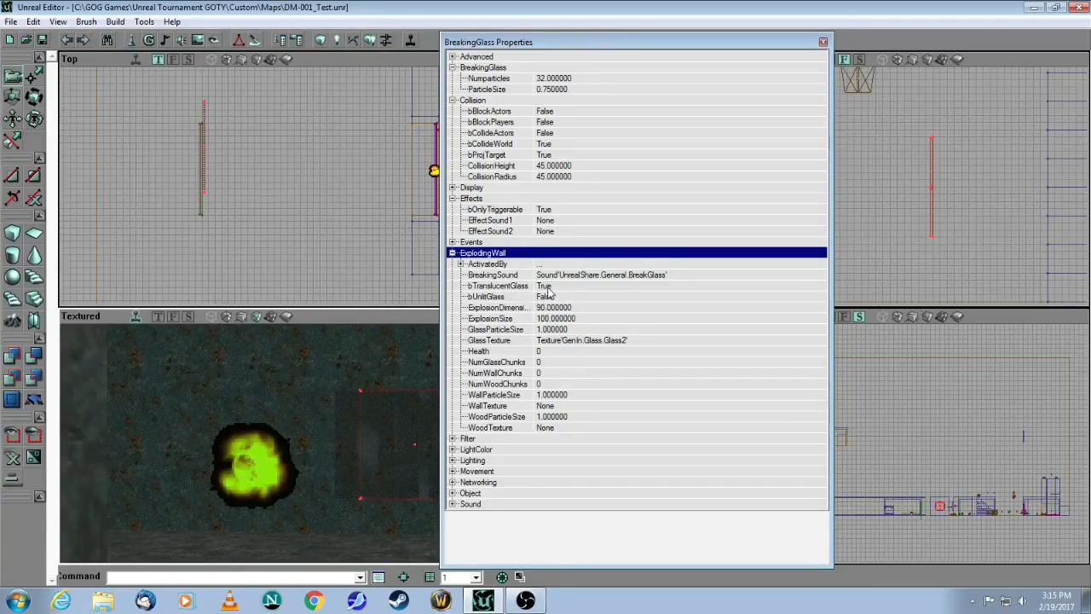
click(452, 492)
click(453, 242)
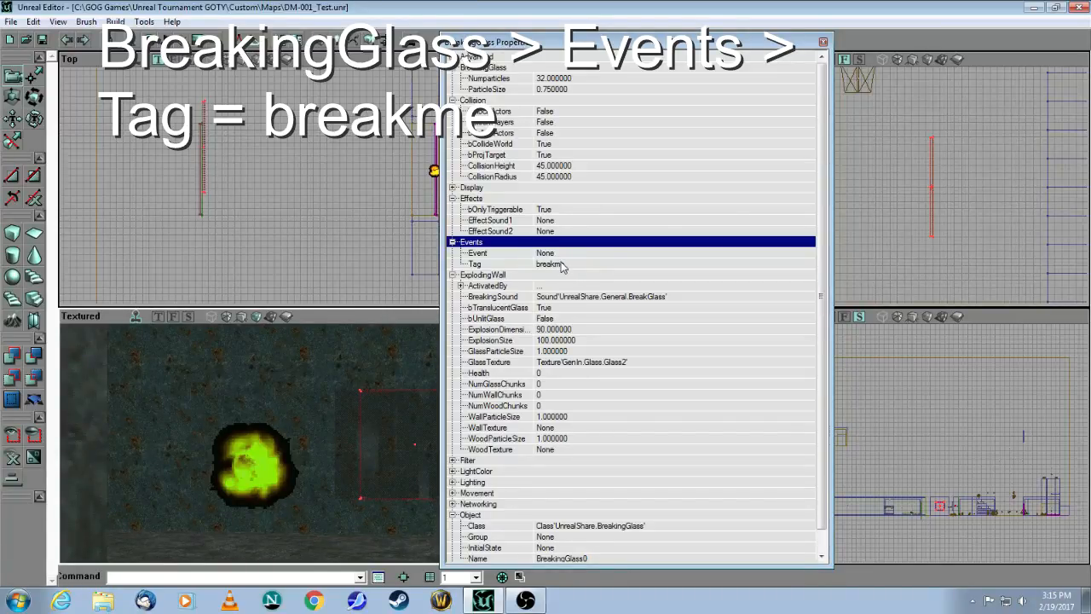
click(823, 41)
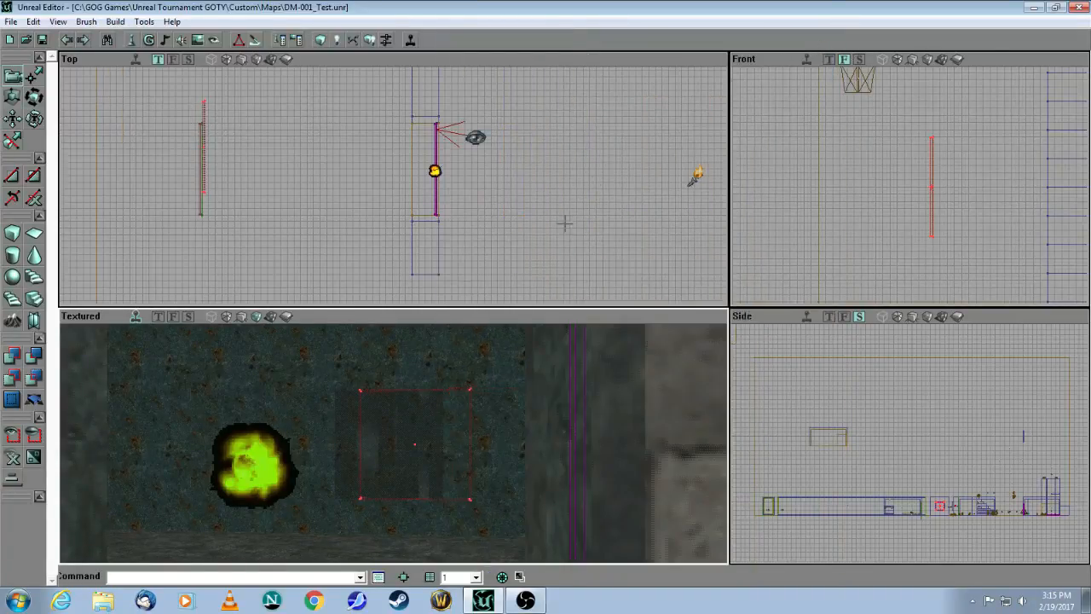
- Switch the window's glass mover to its Key 1 position and examine where it sits outside the playable map
drag(469, 426, 511, 409)
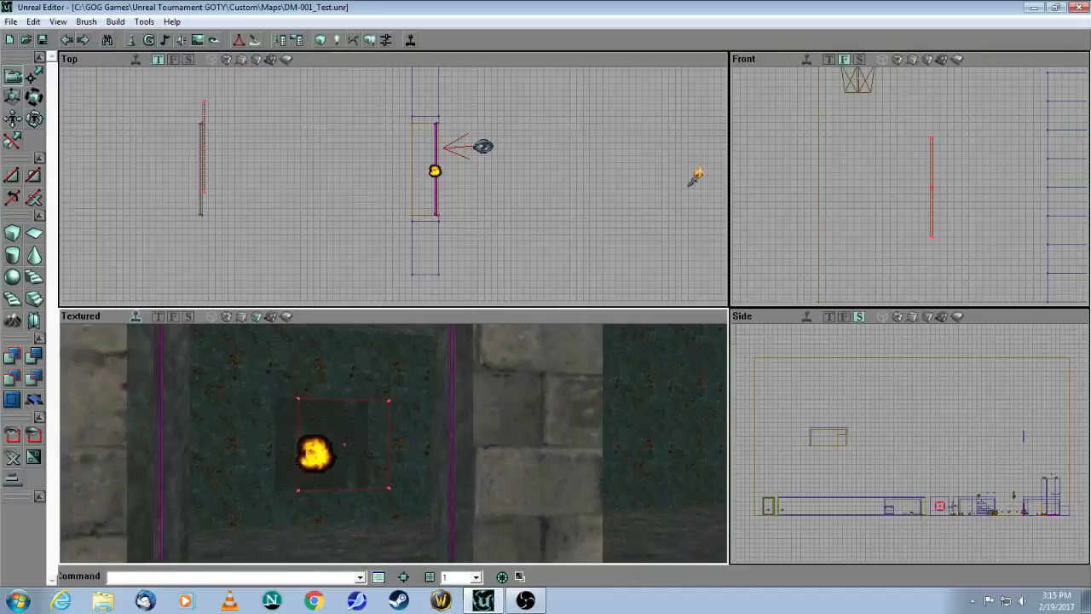
click(450, 385)
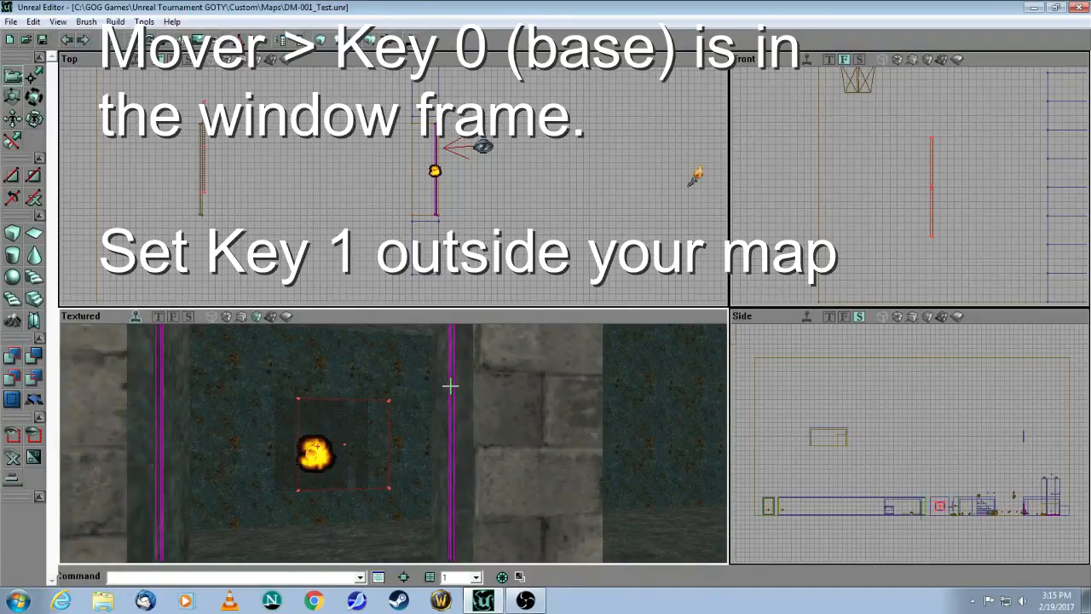
right_click(450, 385)
mouse_move(507, 158)
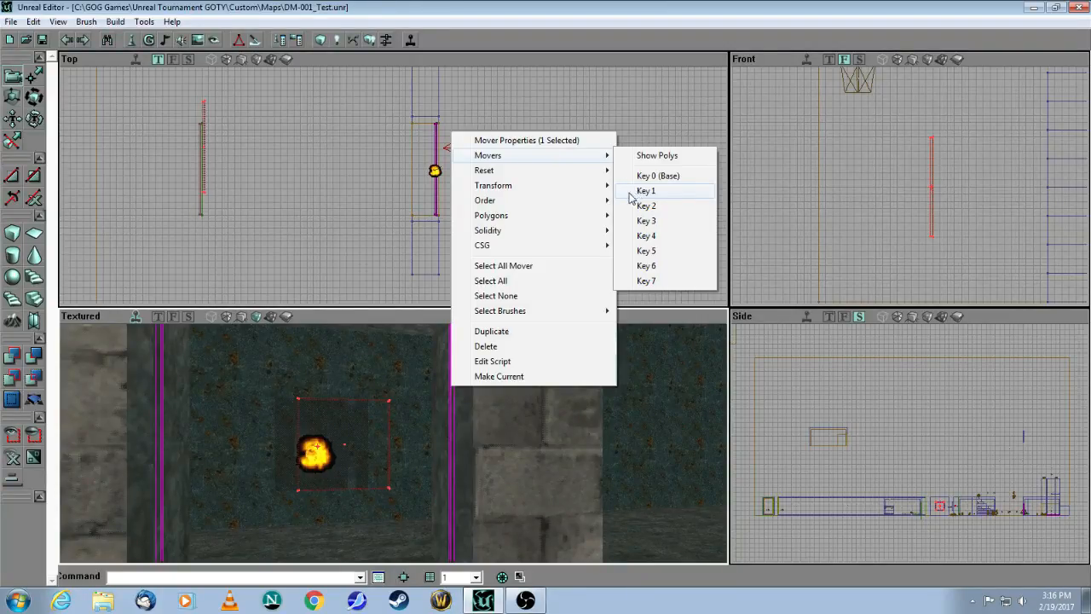
click(644, 190)
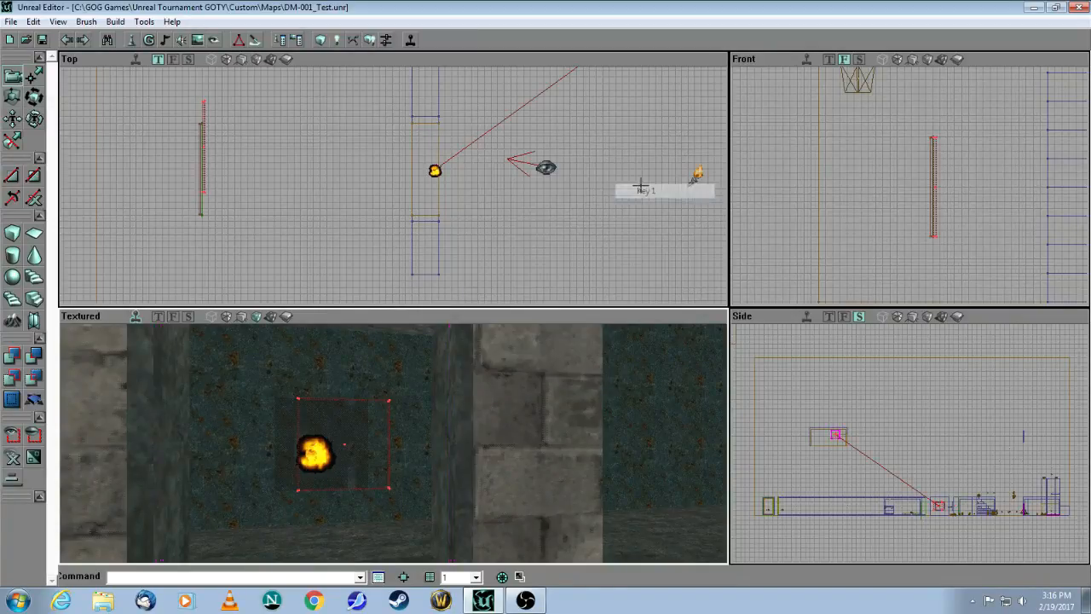
drag(578, 335, 630, 426)
right_drag(536, 482, 644, 426)
drag(643, 426, 564, 413)
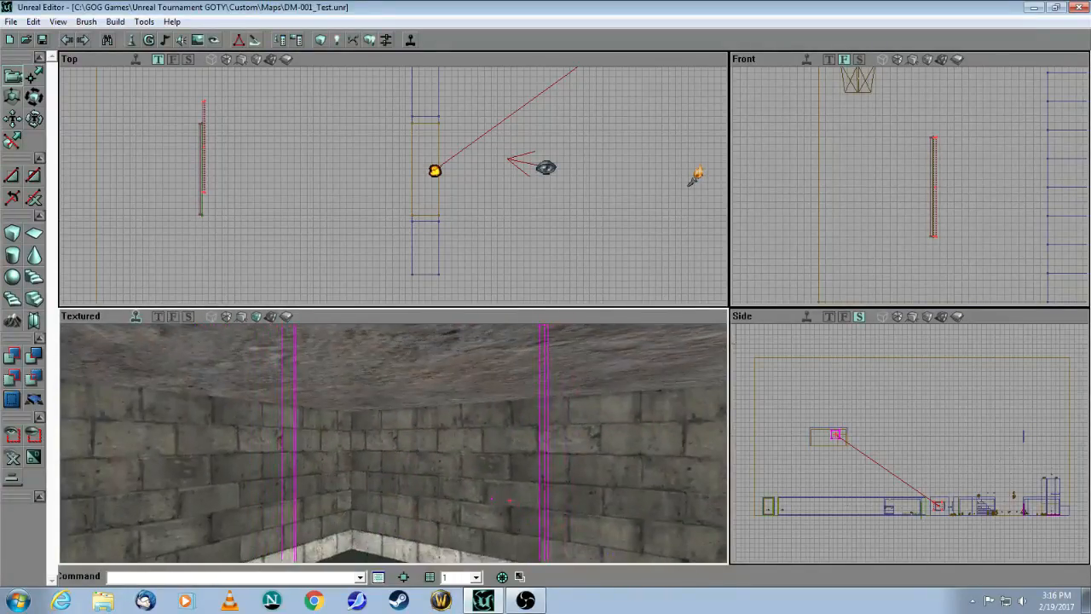
- Return the glass mover to its Key 0 (Base) position in the window frame
right_click(292, 418)
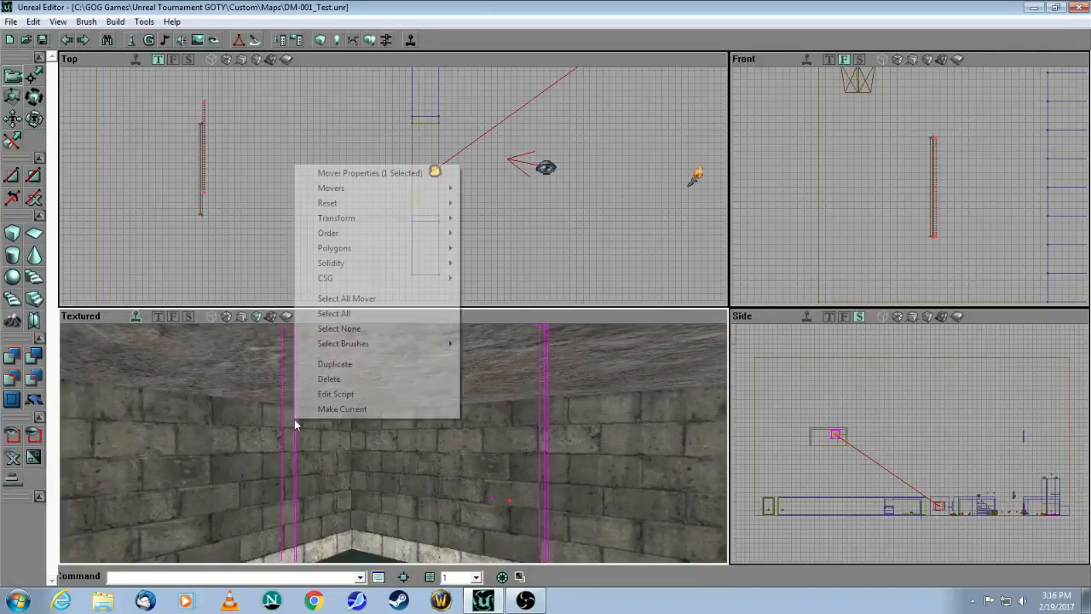
mouse_move(430, 196)
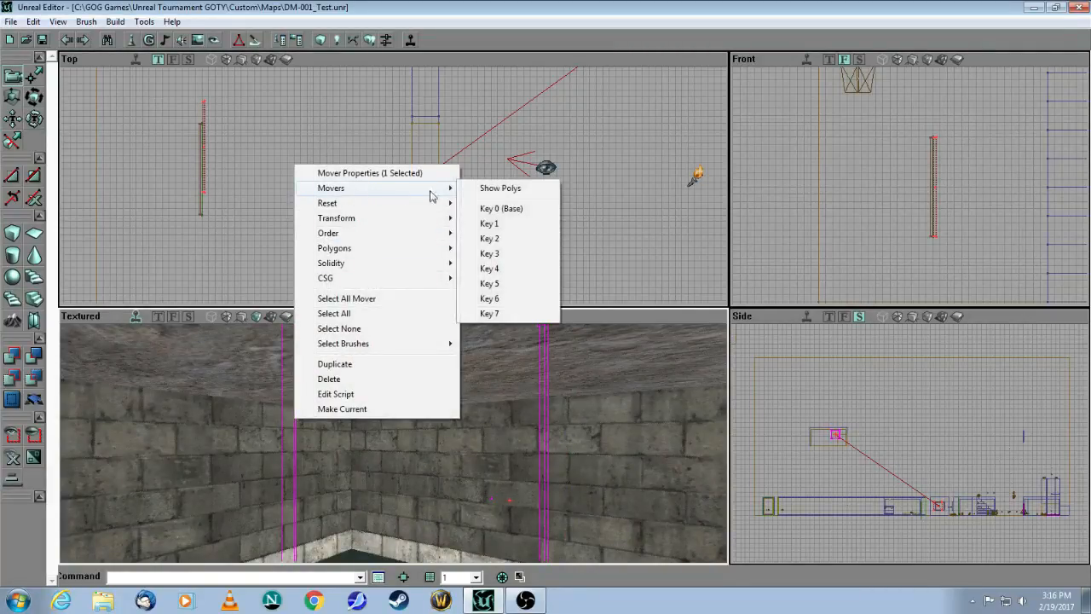
click(501, 208)
drag(392, 443, 387, 350)
drag(196, 415, 263, 392)
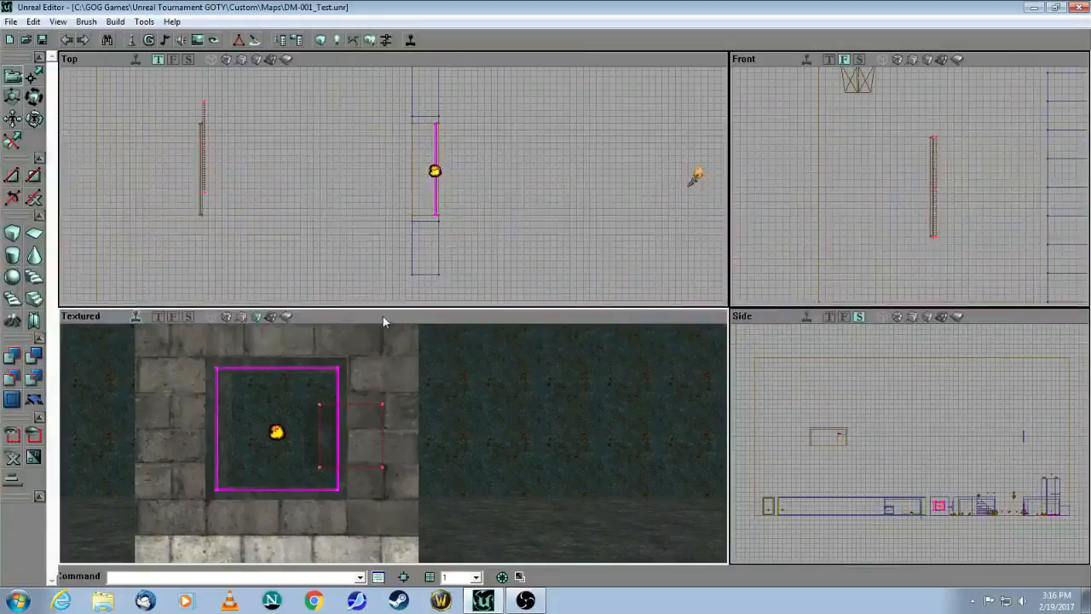
click(480, 415)
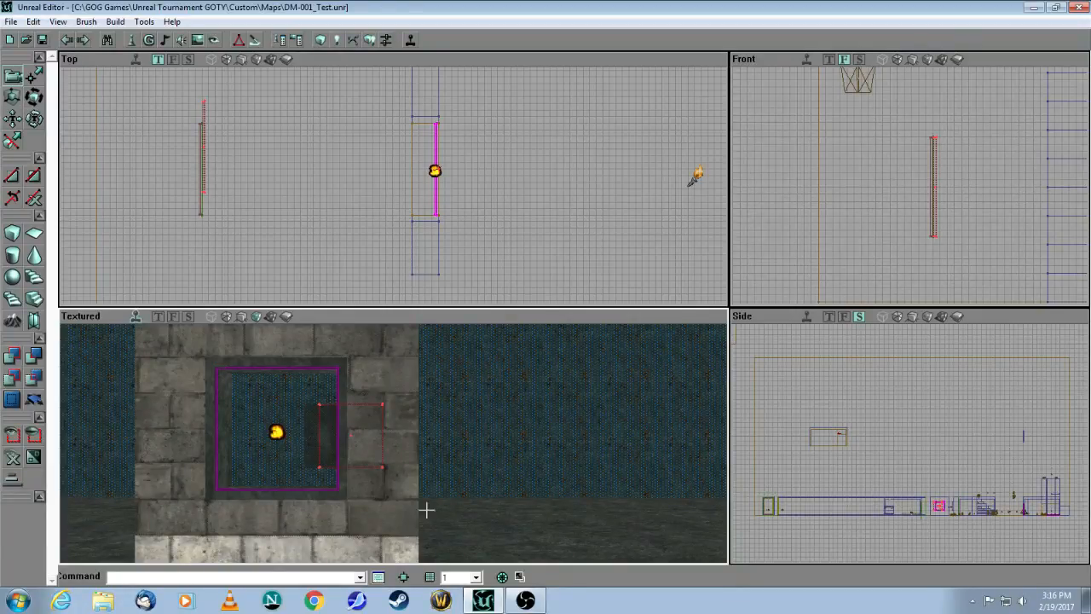
click(276, 432)
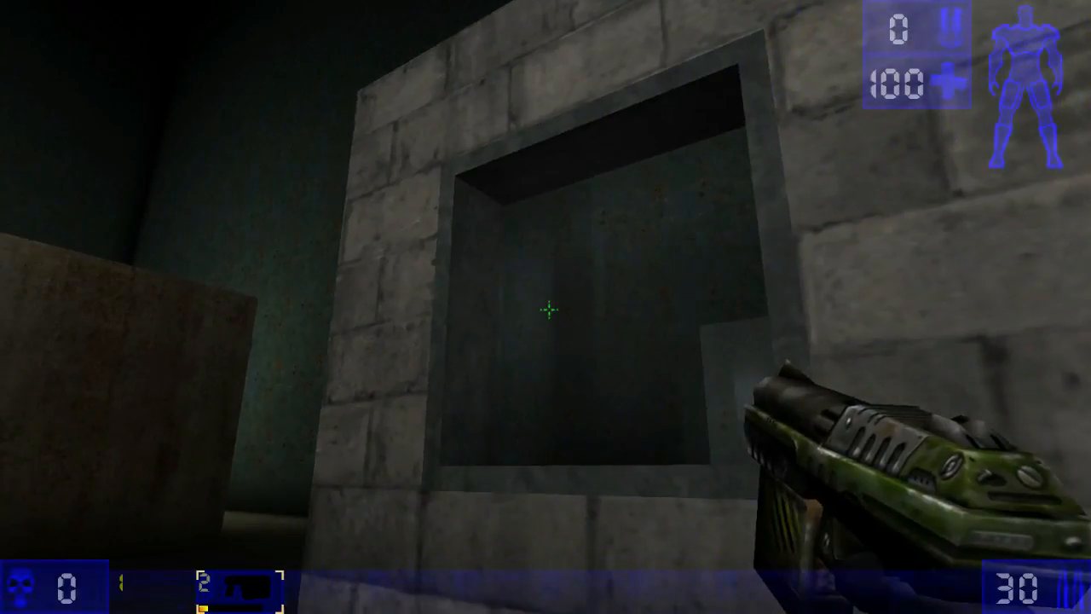
- Test the map in Unreal Tournament by viewing the window from several angles and shooting its glass pane once
key(a)
key(d)
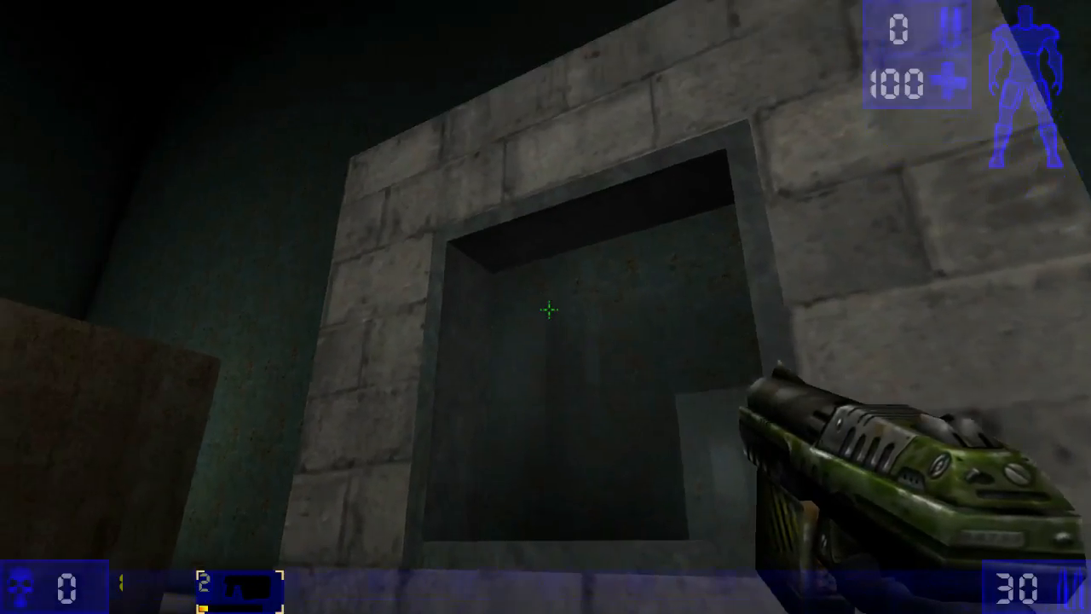
key(d)
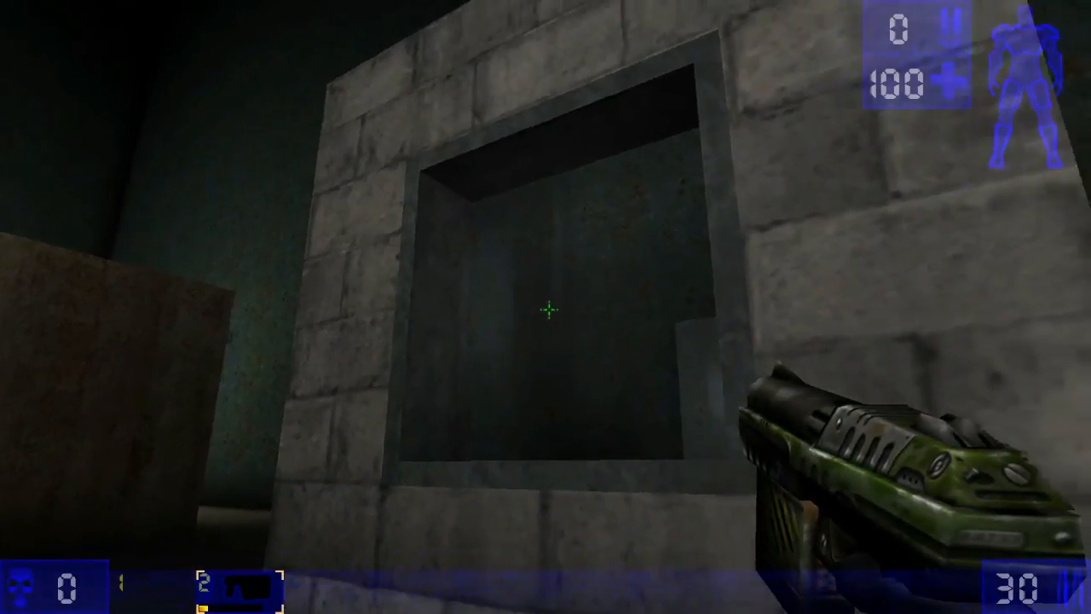
key(a)
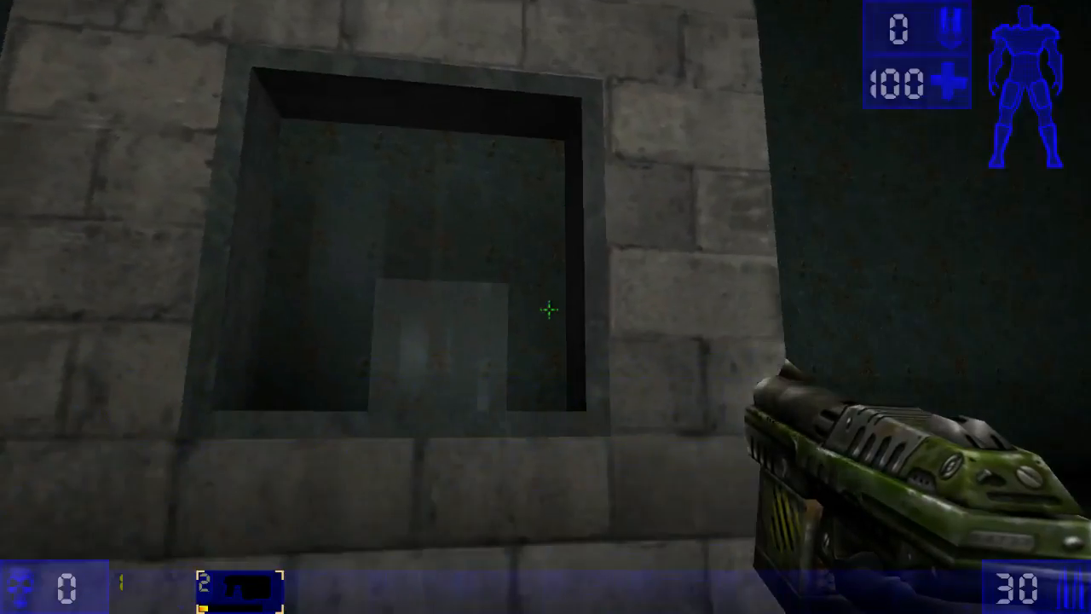
key(d)
key(s)
key(a)
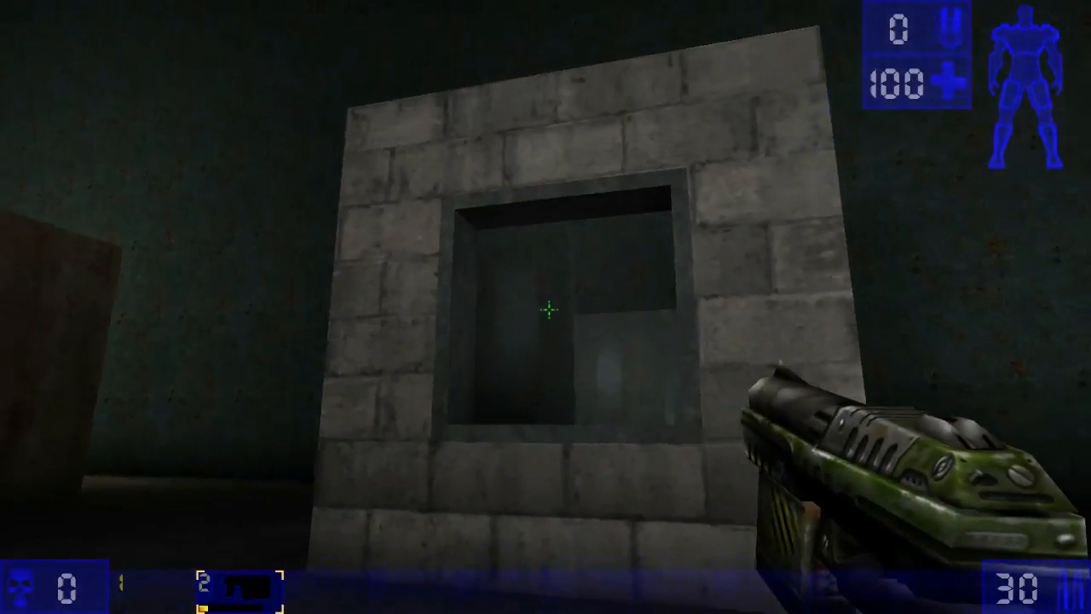
key(w)
click(548, 310)
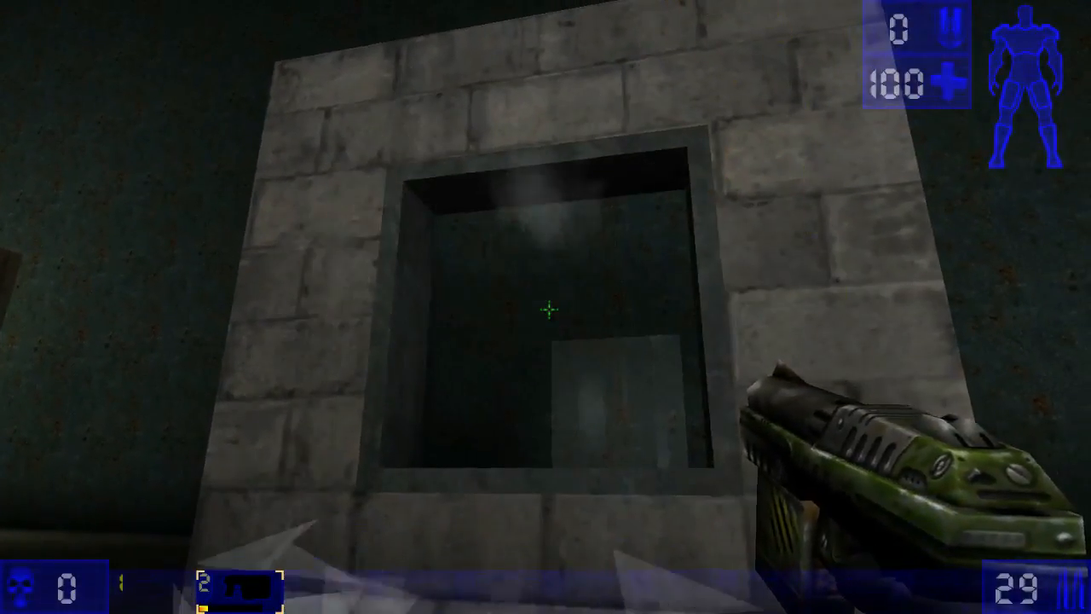
key(s)
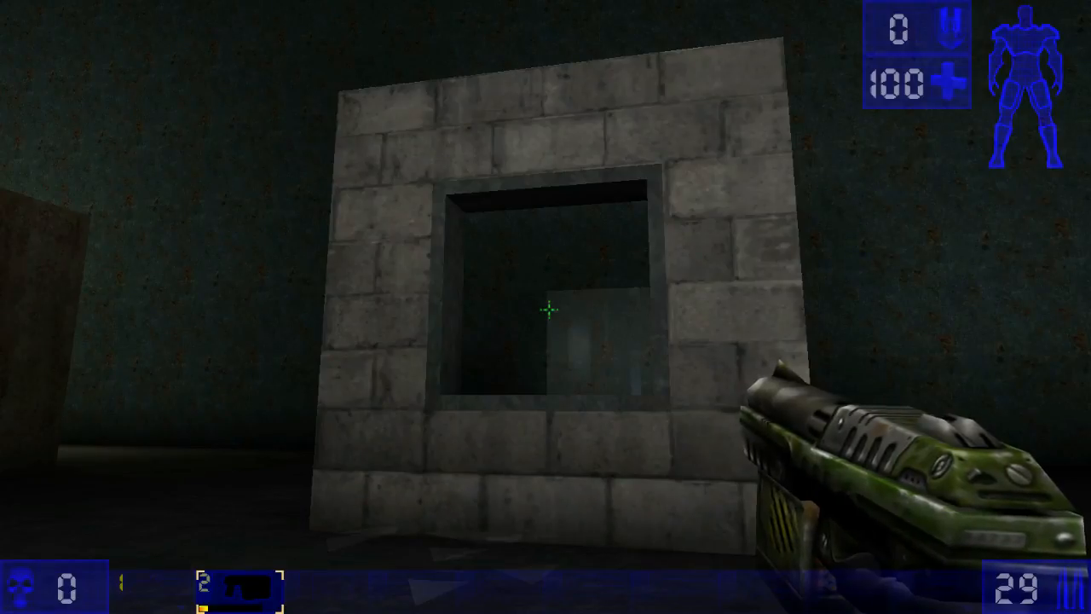